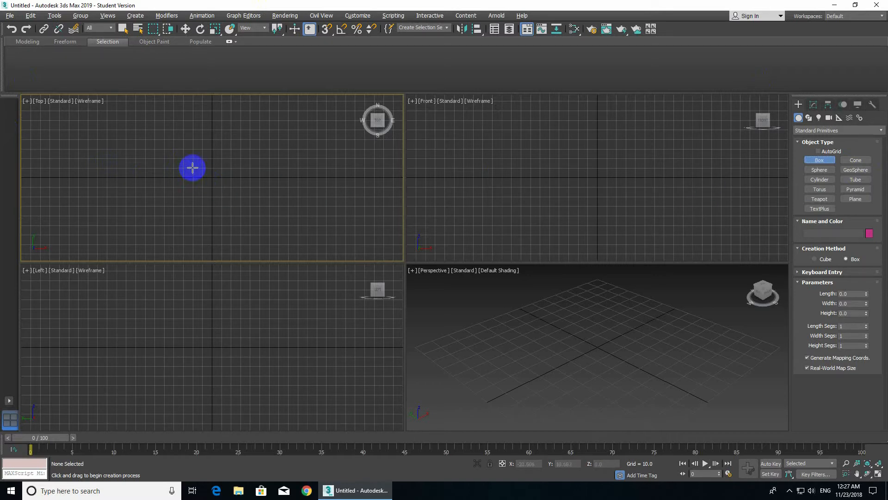
Step: Draw a flat seat box in the Top view, about 39.8 long, 49.5 wide and 4.4 high
{"action": "left_click_drag", "start_coordinate": [193, 168], "coordinate": [240, 207]}
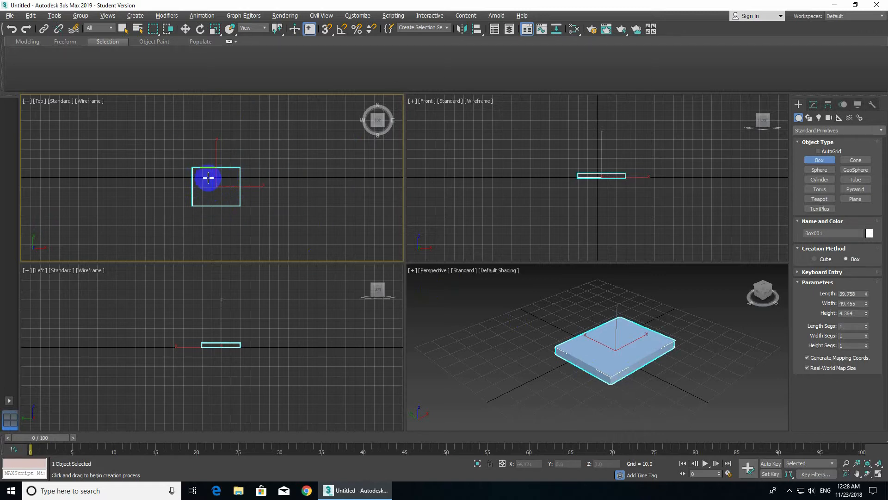
Step: Draw a leg box inside the seat's upper-left corner in the Top view, about 4.5 long, 5.1 wide and -21.4 high
{"action": "scroll", "coordinate": [218, 180], "scroll_direction": "up", "scroll_amount": 1}
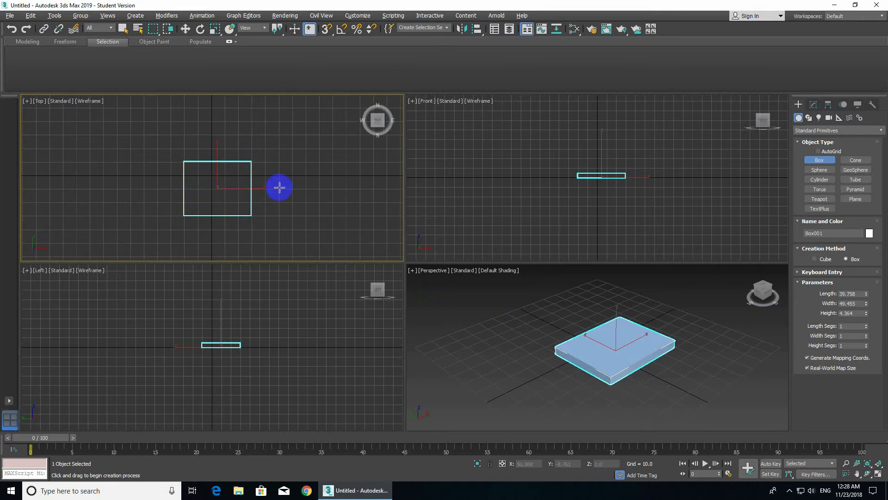
{"action": "scroll", "coordinate": [280, 186], "scroll_direction": "up", "scroll_amount": 1}
{"action": "scroll", "coordinate": [185, 199], "scroll_direction": "up", "scroll_amount": 1}
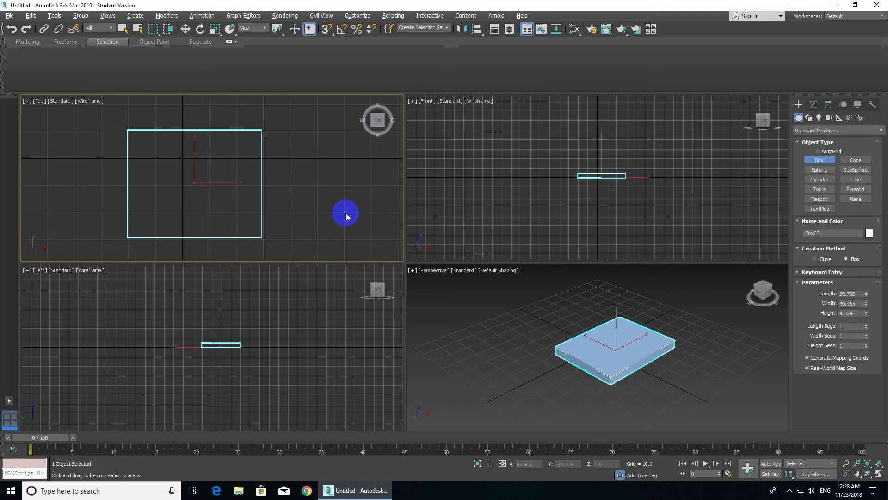
{"action": "left_click", "coordinate": [818, 161]}
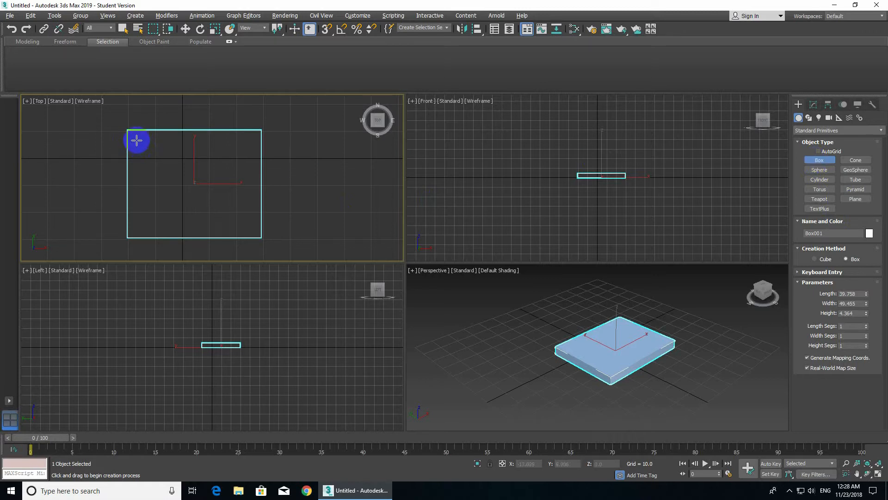
{"action": "left_click_drag", "start_coordinate": [134, 137], "coordinate": [148, 148]}
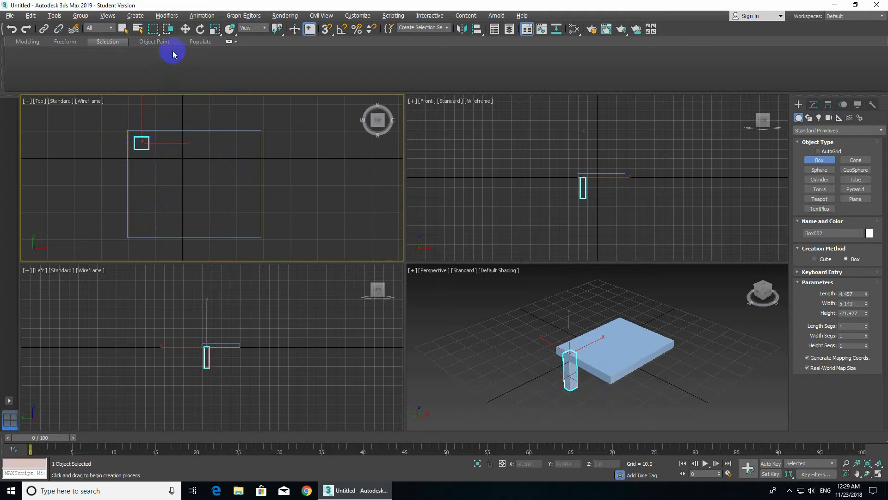
Step: Clone the leg once as an instance along Y and move the clone to the seat's lower-left corner in the Top view
{"action": "key", "text": "w"}
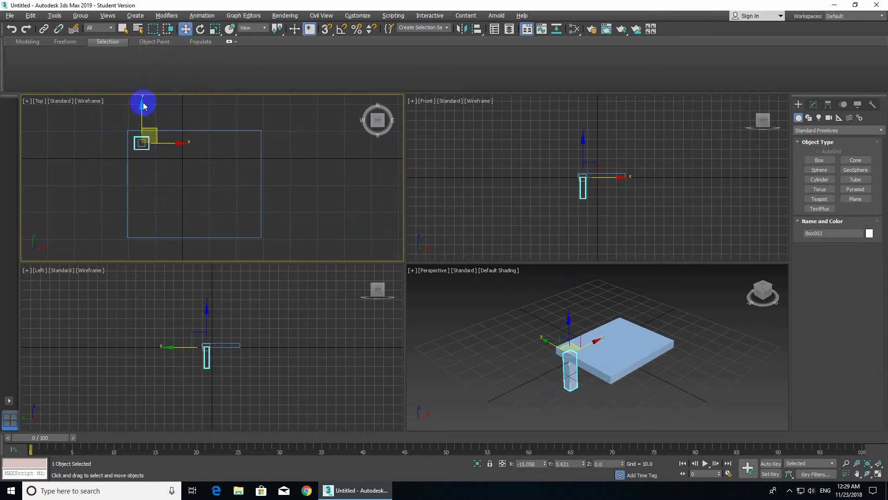
{"action": "left_click_drag", "start_coordinate": [143, 105], "coordinate": [143, 123], "text": "shift"}
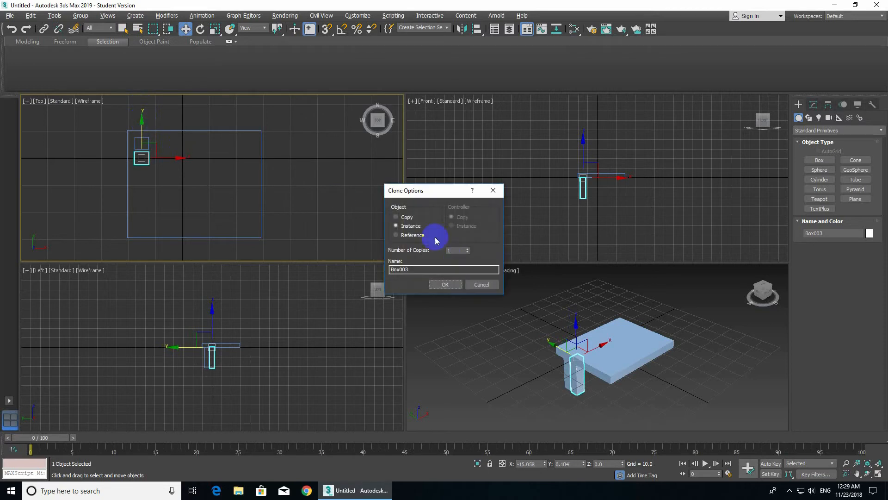
{"action": "left_click", "coordinate": [439, 284]}
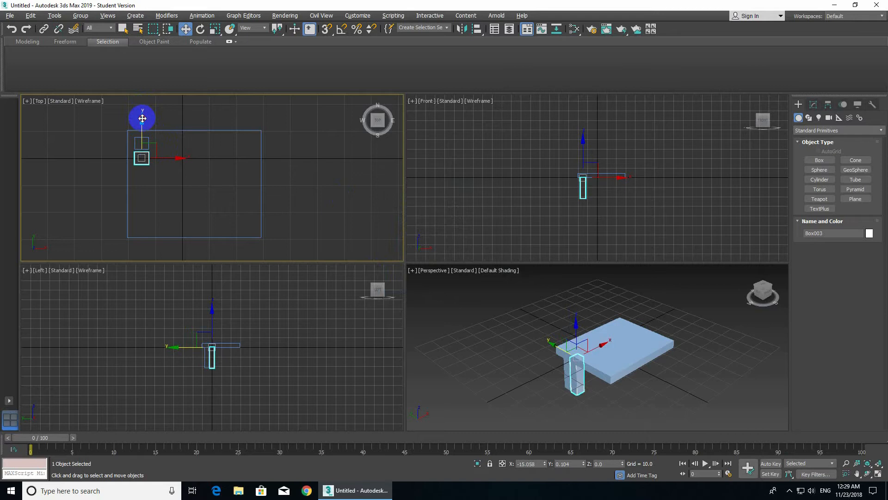
{"action": "left_click_drag", "start_coordinate": [143, 118], "coordinate": [152, 186]}
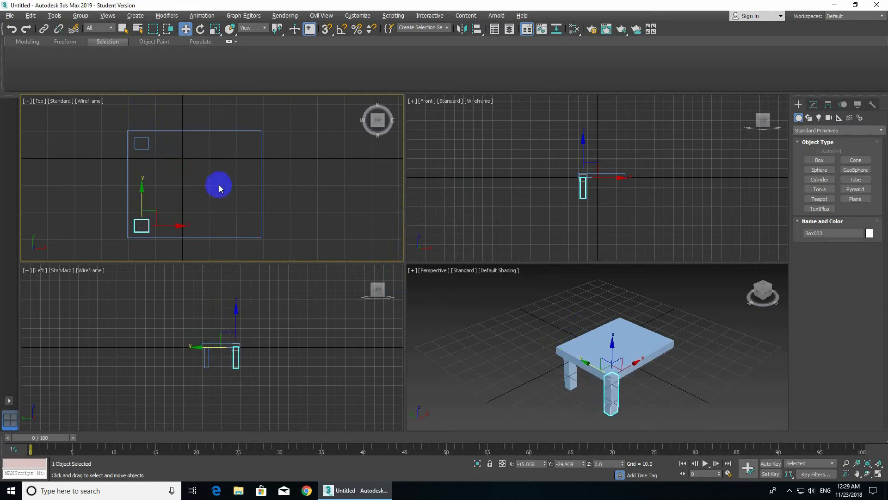
Step: Select both legs and clone them once as copies along X to the opposite side of the seat
{"action": "left_click", "coordinate": [176, 168]}
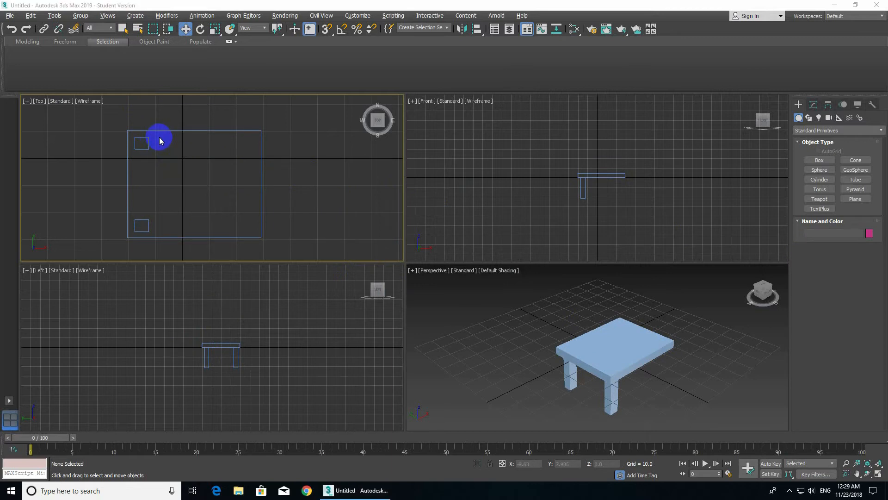
{"action": "left_click_drag", "start_coordinate": [159, 137], "coordinate": [132, 236]}
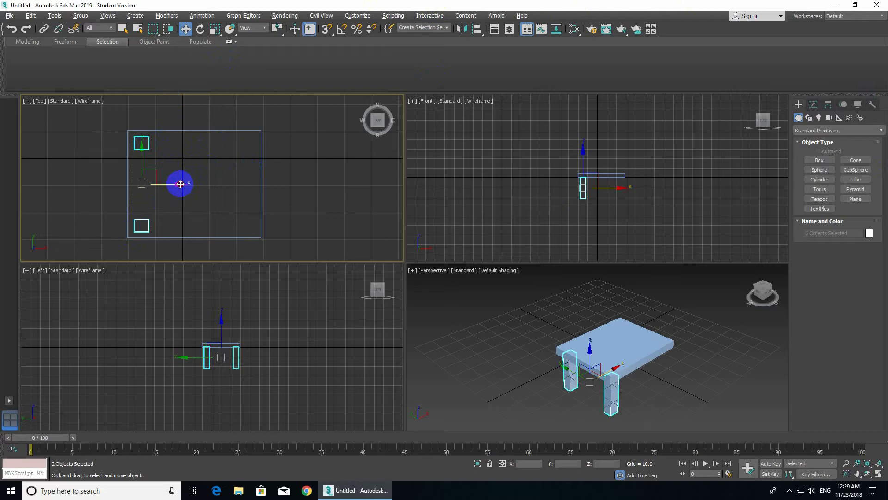
{"action": "left_click_drag", "start_coordinate": [180, 184], "coordinate": [286, 187]}
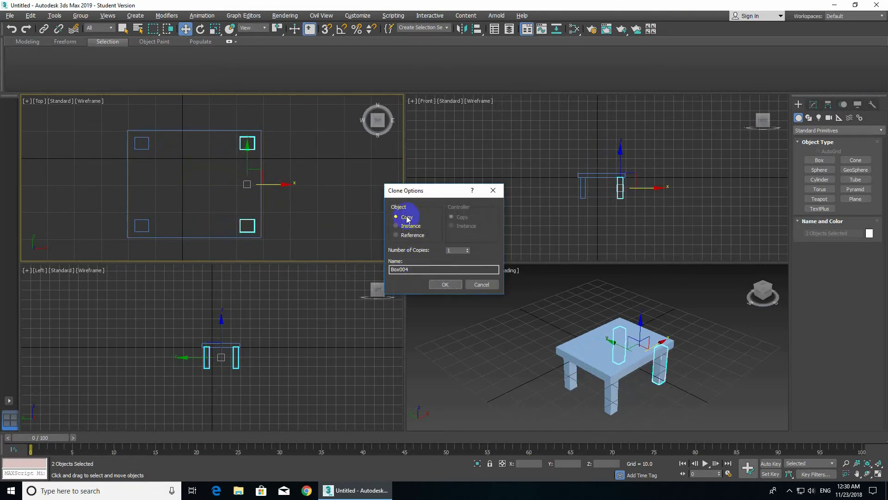
{"action": "left_click", "coordinate": [445, 284]}
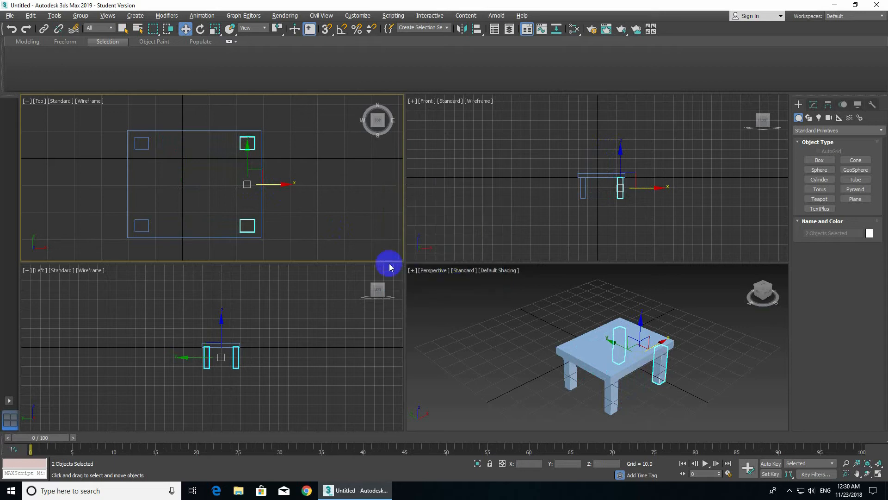
{"action": "left_click", "coordinate": [292, 214]}
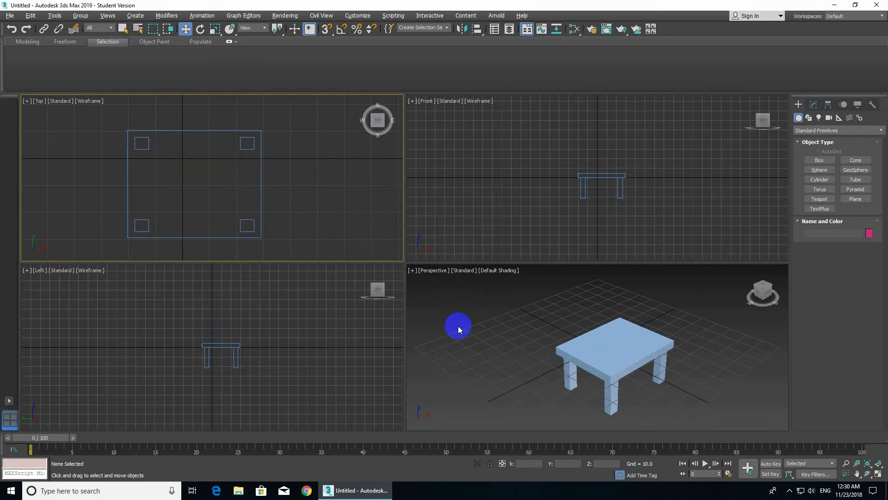
Step: Clone the two legs at the seat's lower edge in the Top view straight upward as copies, forming backrest posts above the seat
{"action": "key", "text": "super+shift"}
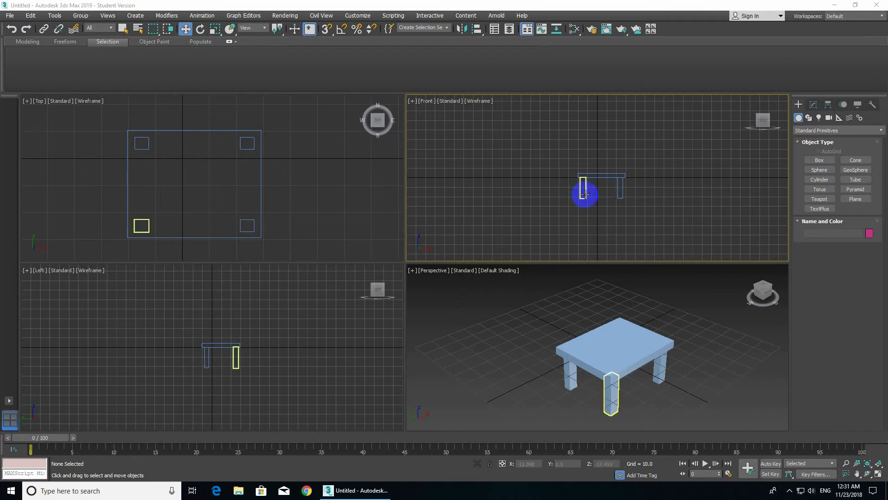
{"action": "left_click", "coordinate": [585, 194]}
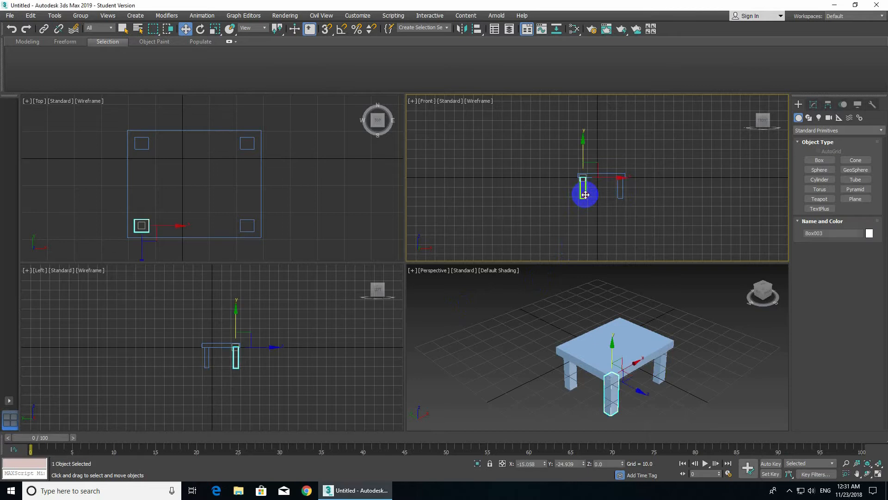
{"action": "left_click", "coordinate": [620, 198], "text": "ctrl"}
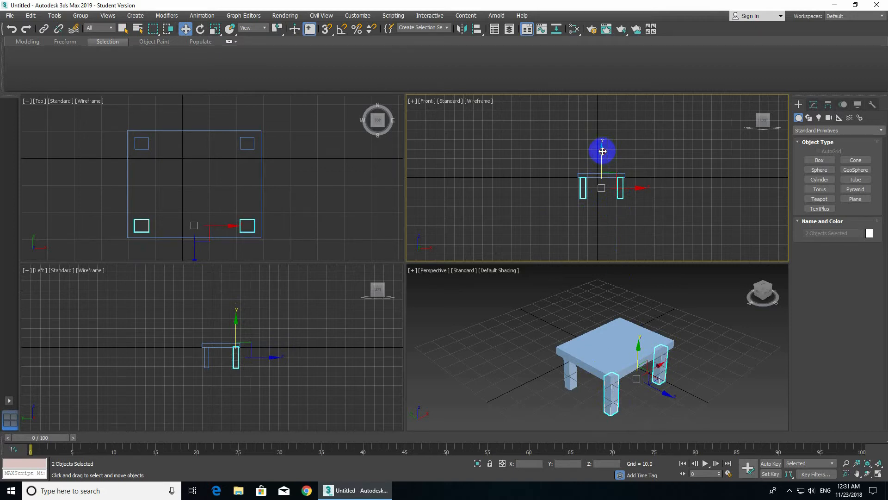
{"action": "left_click_drag", "start_coordinate": [603, 149], "coordinate": [605, 126]}
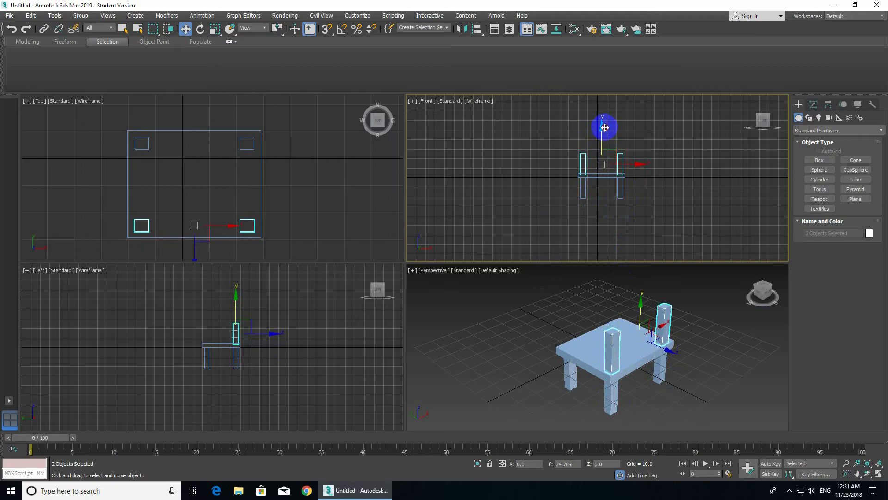
{"action": "left_click_drag", "start_coordinate": [605, 126], "coordinate": [606, 126]}
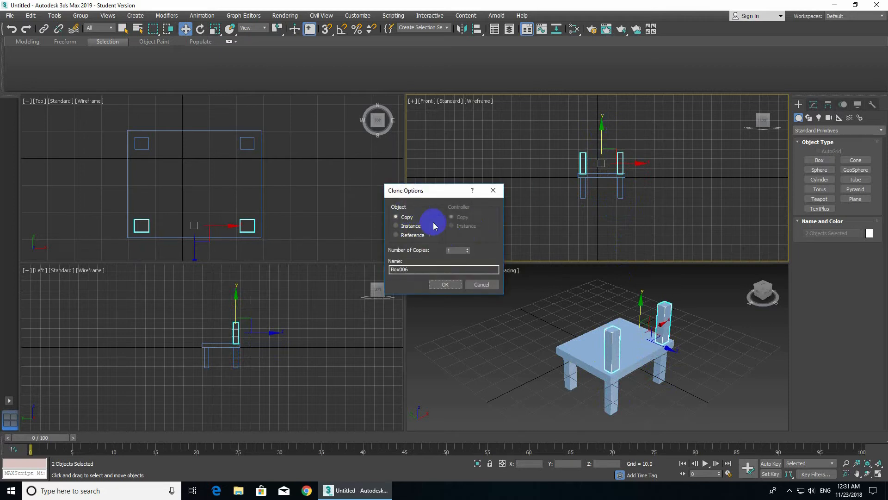
{"action": "left_click", "coordinate": [443, 284]}
{"action": "left_click", "coordinate": [599, 225]}
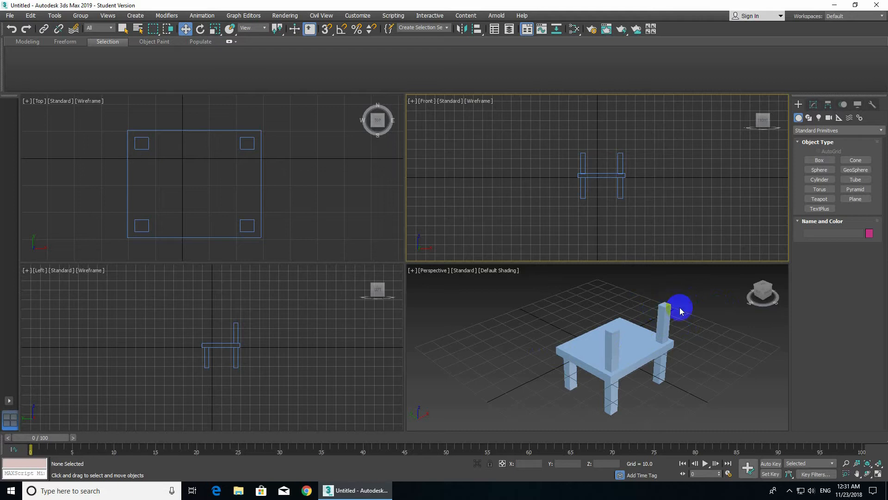
Step: Scale the two backrest posts taller along the vertical axis and move them up to stand on the seat
{"action": "left_click_drag", "start_coordinate": [567, 154], "coordinate": [644, 163]}
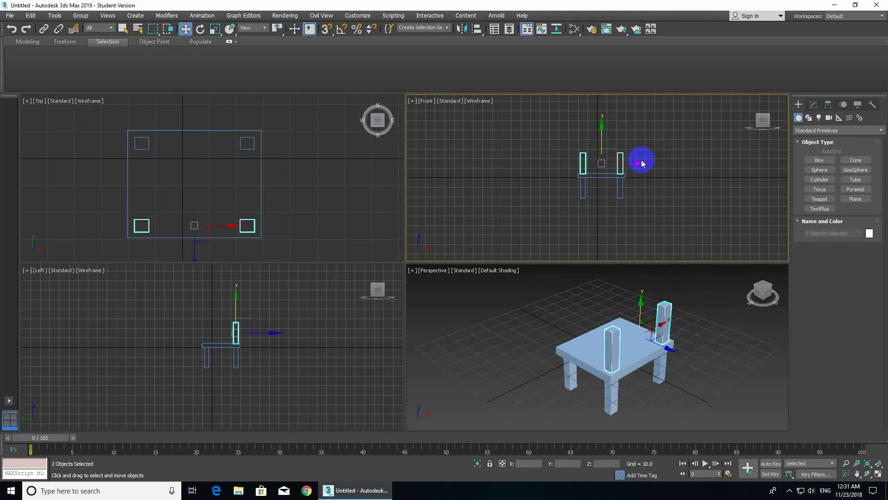
{"action": "key", "text": "r"}
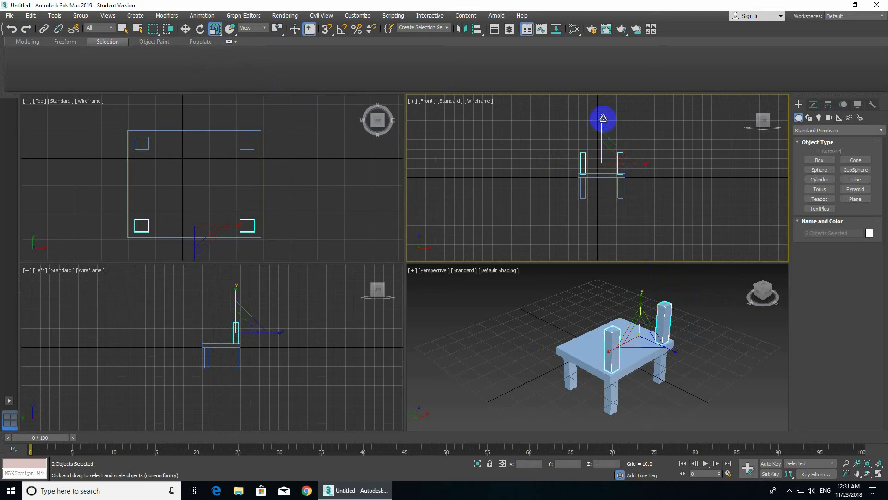
{"action": "left_click_drag", "start_coordinate": [602, 119], "coordinate": [607, 98]}
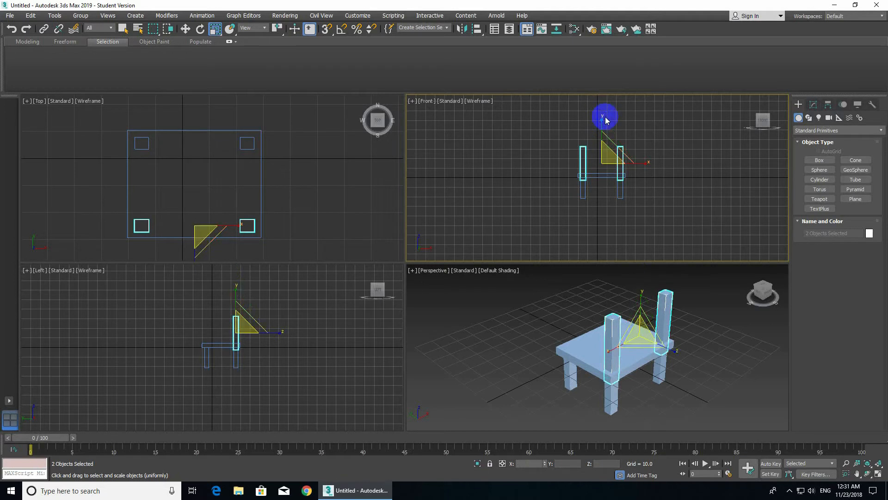
{"action": "key", "text": "w"}
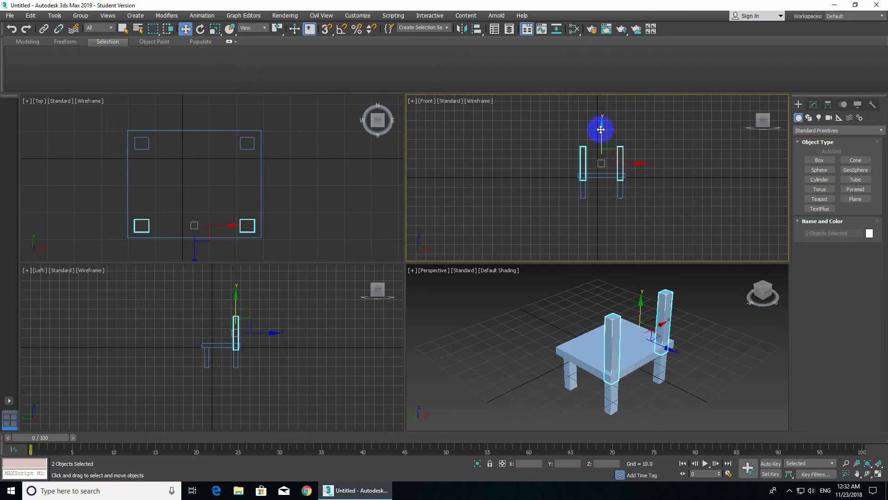
{"action": "left_click_drag", "start_coordinate": [601, 130], "coordinate": [620, 120]}
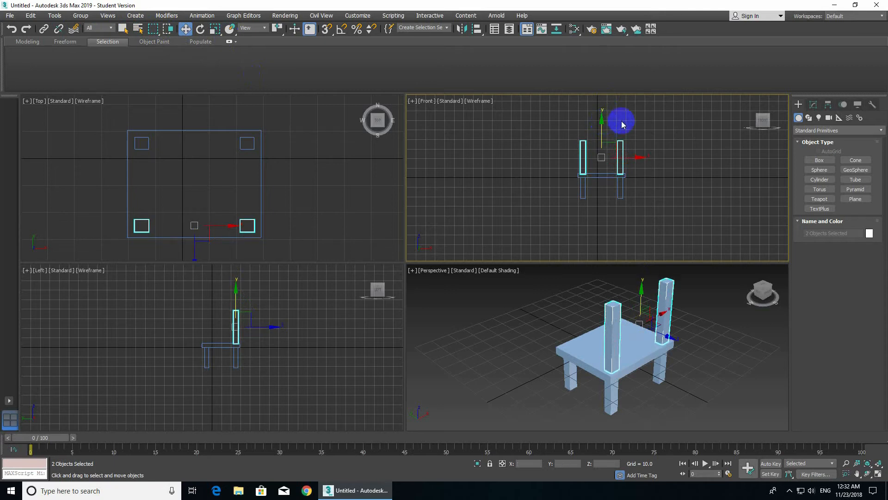
{"action": "left_click", "coordinate": [669, 132]}
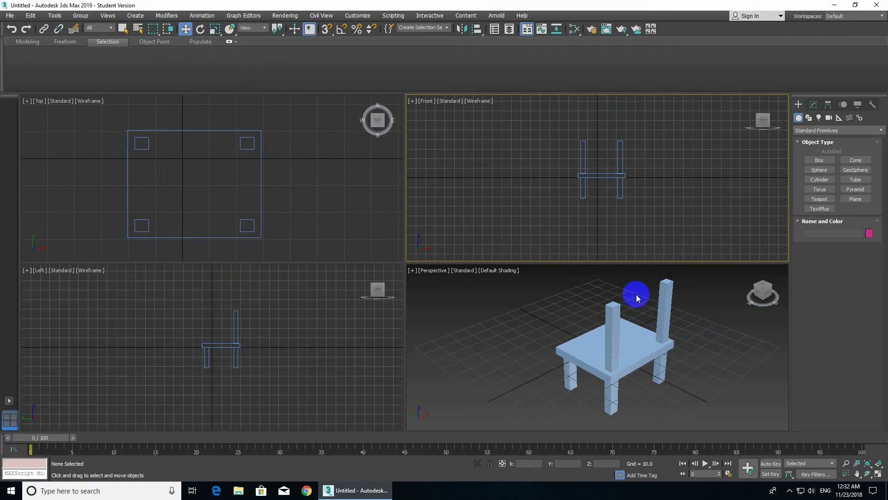
Step: Examine the chair from several sides in an enlarged Perspective view, checking the two backrest posts
{"action": "left_click", "coordinate": [690, 352]}
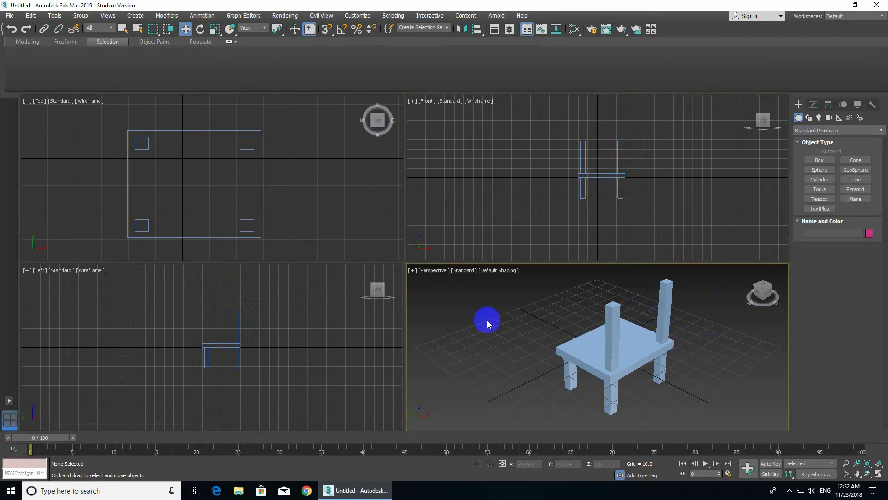
{"action": "key", "text": "alt+w"}
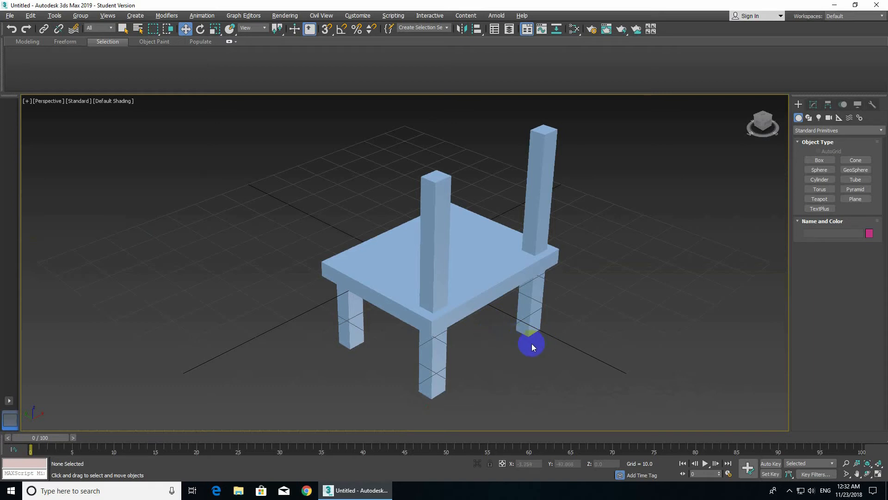
{"action": "middle_click_drag", "start_coordinate": [492, 357], "coordinate": [532, 346], "text": "alt"}
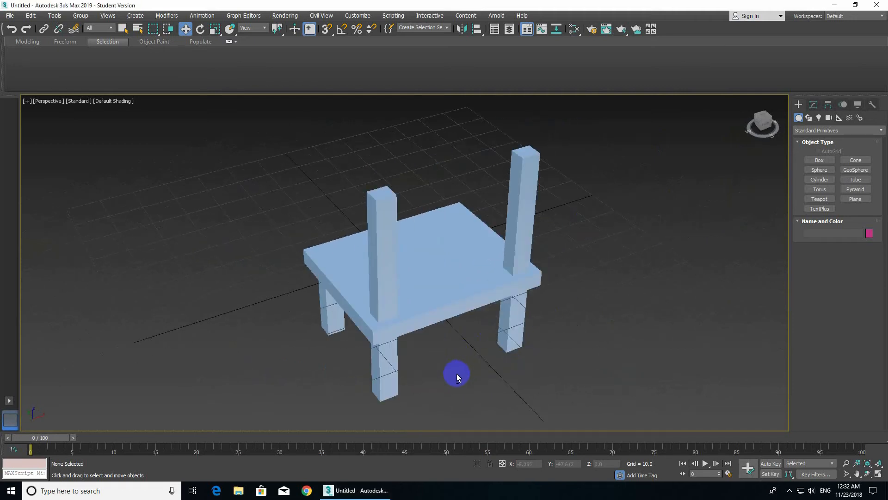
{"action": "middle_click_drag", "start_coordinate": [456, 373], "coordinate": [658, 265], "text": "alt"}
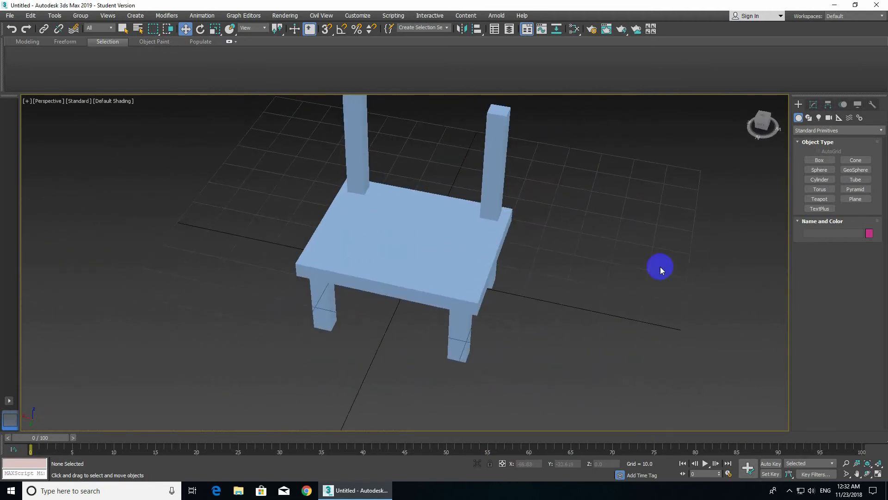
{"action": "left_click", "coordinate": [748, 99]}
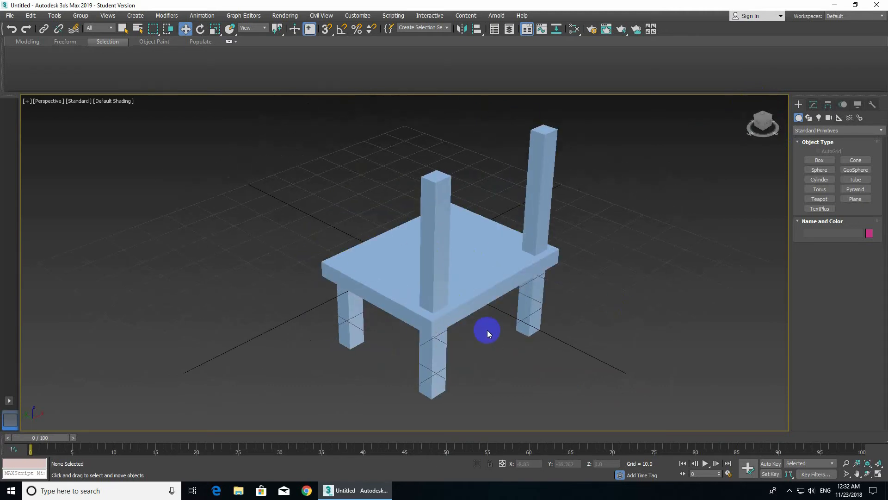
{"action": "key", "text": "alt+w"}
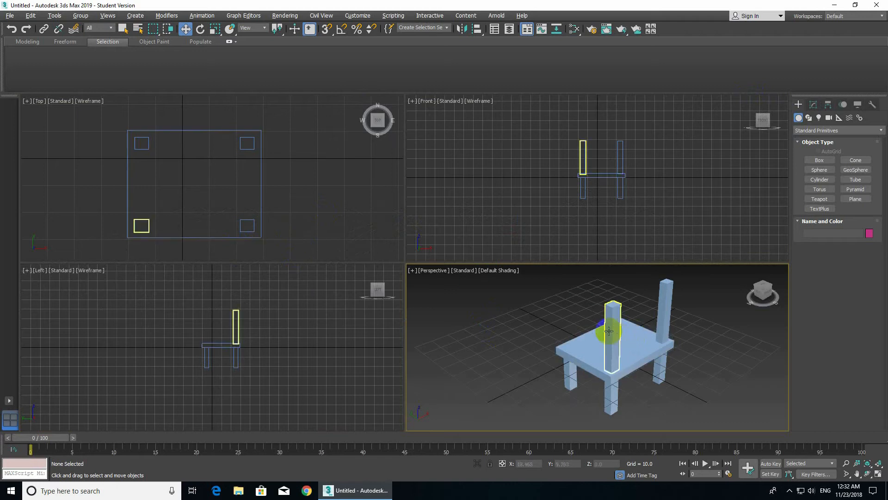
{"action": "left_click", "coordinate": [665, 306]}
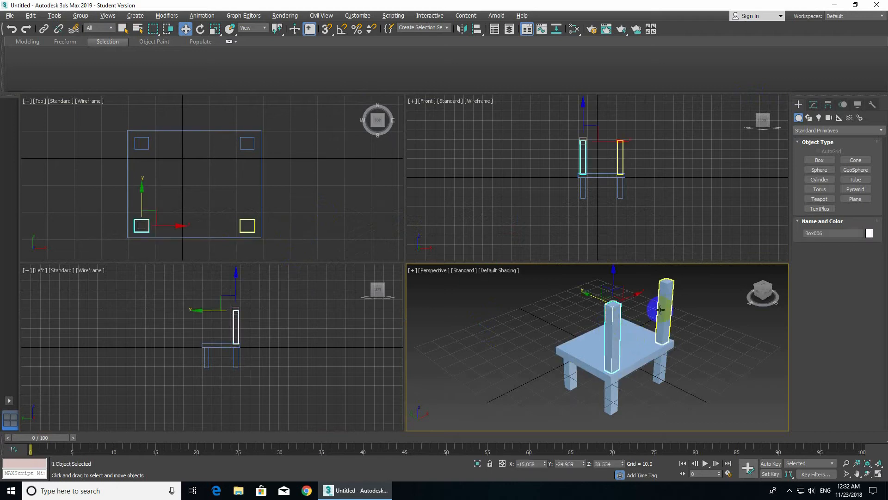
{"action": "left_click", "coordinate": [612, 327]}
Step: Draw a thin box between the two backrest posts in the Top view, about 2.2 long, 36.9 wide and 5.1 high
{"action": "left_click", "coordinate": [313, 220]}
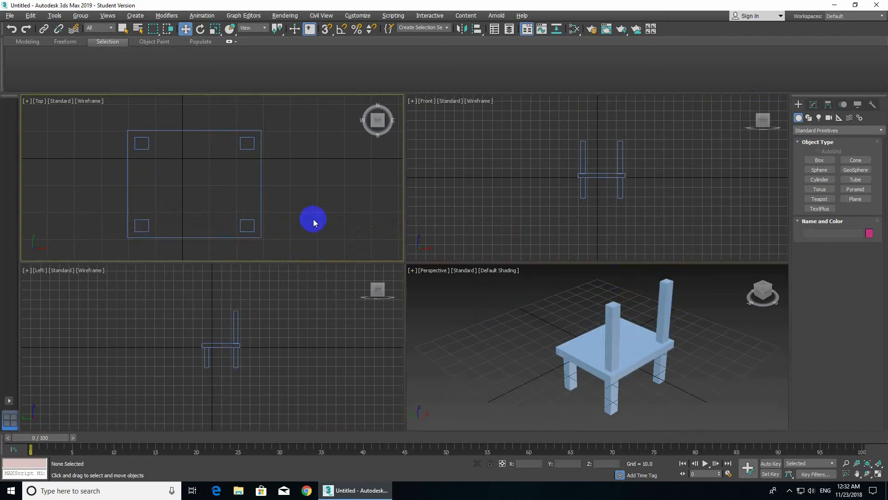
{"action": "left_click", "coordinate": [819, 160]}
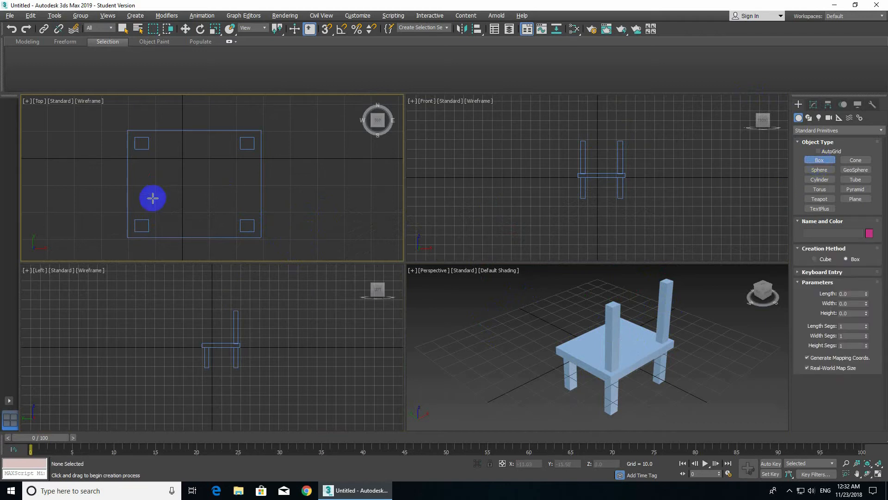
{"action": "left_click_drag", "start_coordinate": [146, 222], "coordinate": [245, 228]}
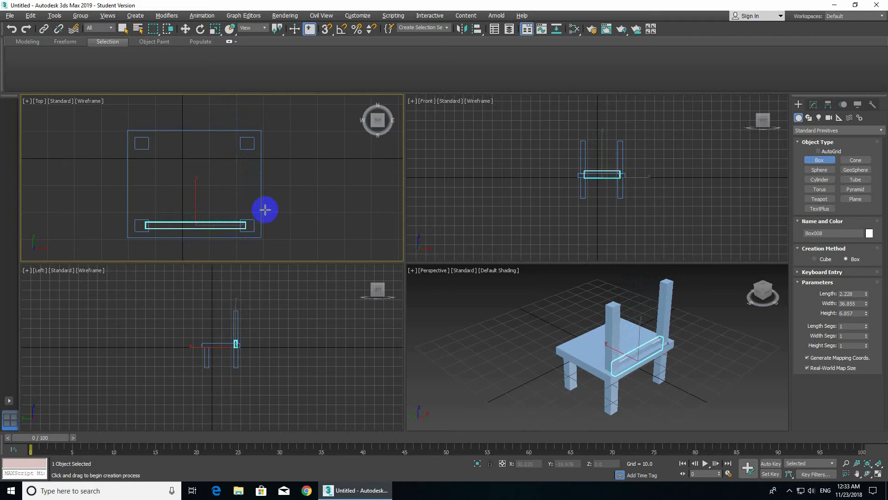
{"action": "left_click", "coordinate": [266, 214]}
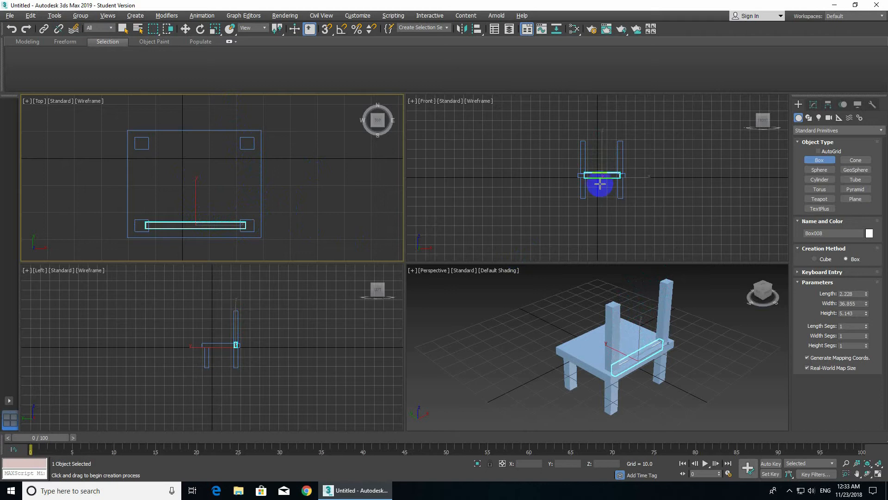
Step: Move the new slat straight up in the Front view to about Z 9.2, just above the seat
{"action": "left_click", "coordinate": [417, 201]}
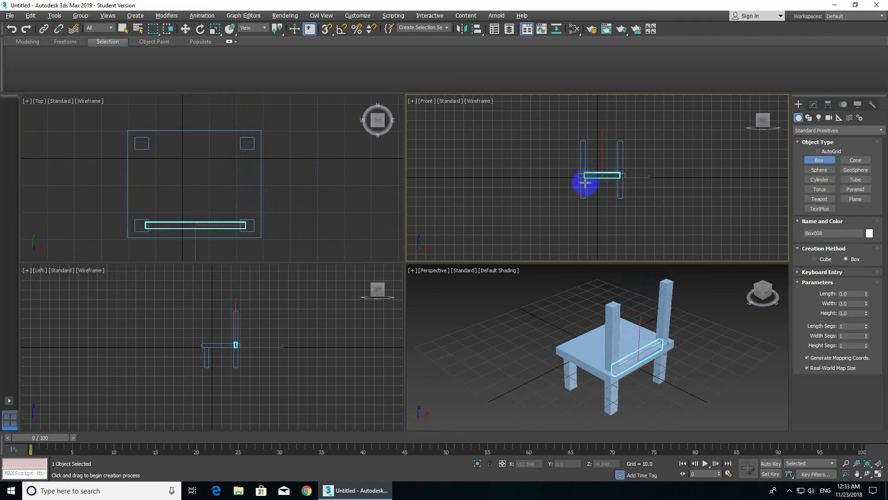
{"action": "key", "text": "w"}
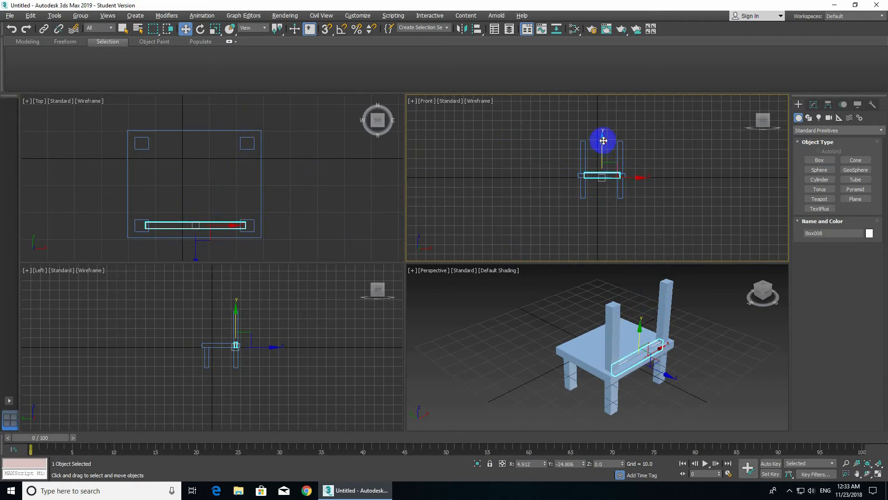
{"action": "left_click_drag", "start_coordinate": [604, 141], "coordinate": [609, 132]}
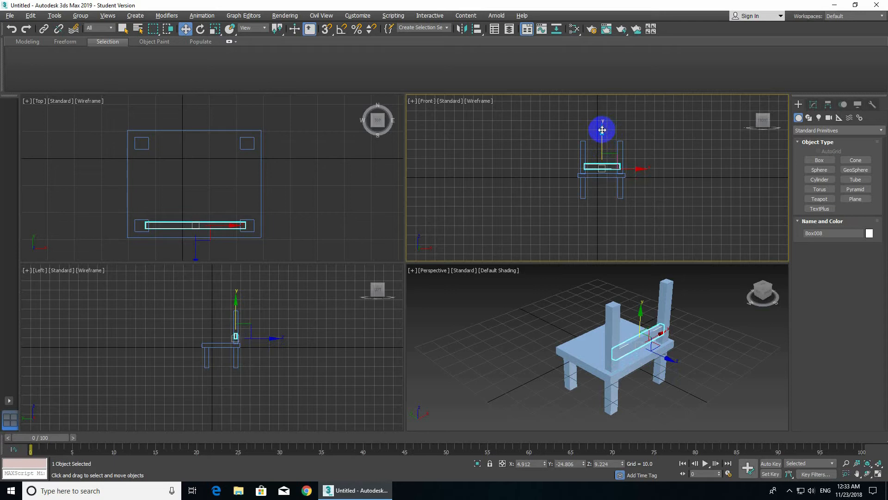
Step: Clone the slat upward as three evenly spaced copies, the first at about Z 17, to fill the backrest between the posts
{"action": "mouse_move", "coordinate": [602, 130]}
{"action": "left_mouse_down", "text": "shift"}
{"action": "mouse_move", "coordinate": [592, 127]}
{"action": "mouse_move", "coordinate": [601, 125]}
{"action": "left_mouse_up", "text": "shift"}
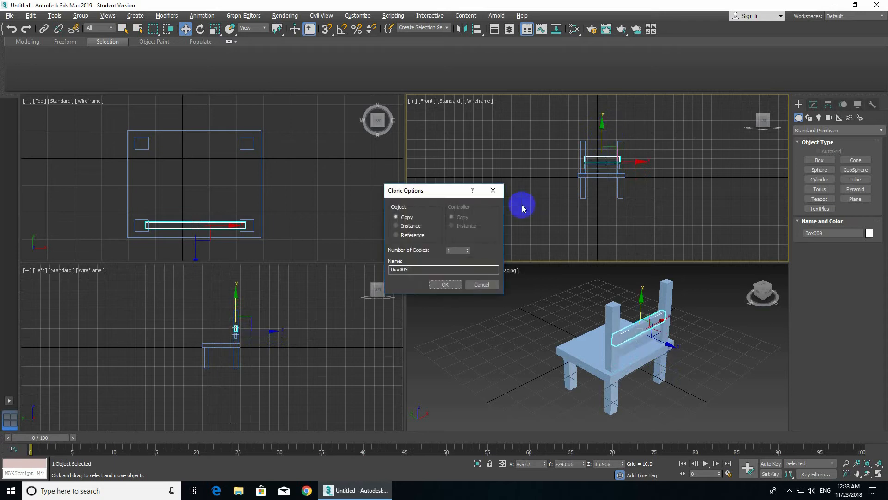
{"action": "left_click", "coordinate": [449, 250]}
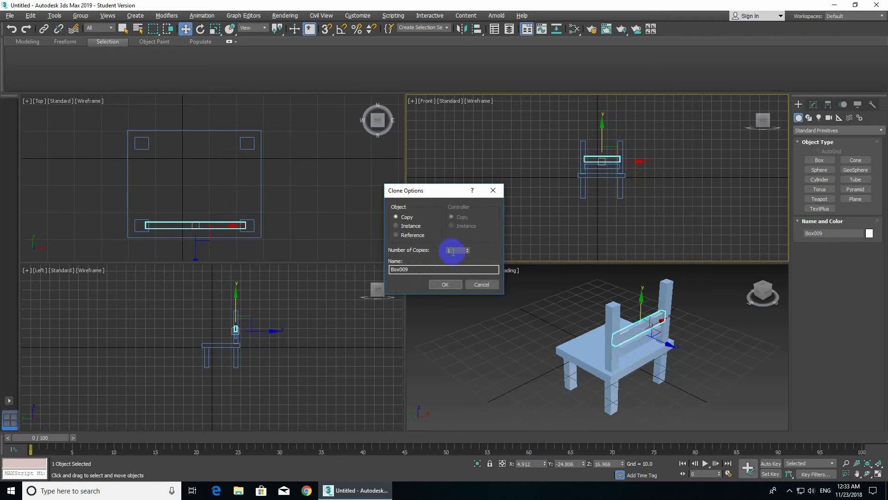
{"action": "left_click_drag", "start_coordinate": [453, 252], "coordinate": [418, 250]}
{"action": "left_click", "coordinate": [451, 285]}
{"action": "left_click", "coordinate": [645, 186]}
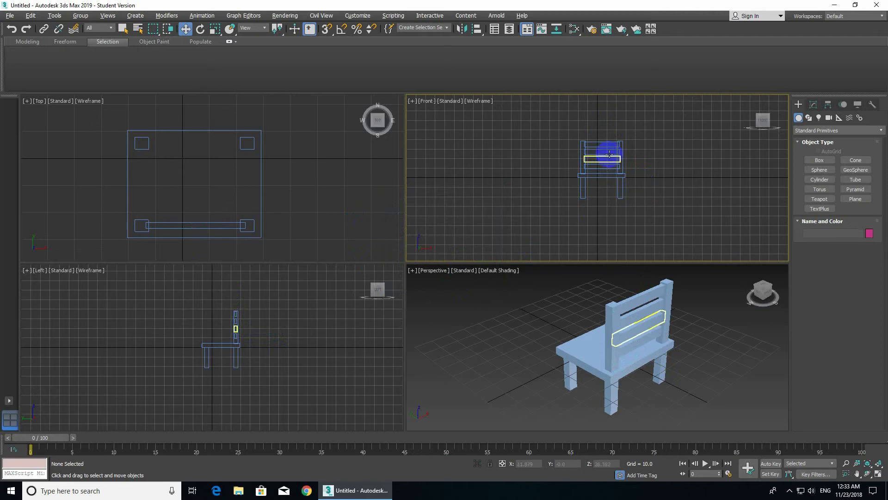
Step: Select all parts of the chair in the Front view and move them up so the legs stand on the ground line
{"action": "left_click", "coordinate": [511, 378]}
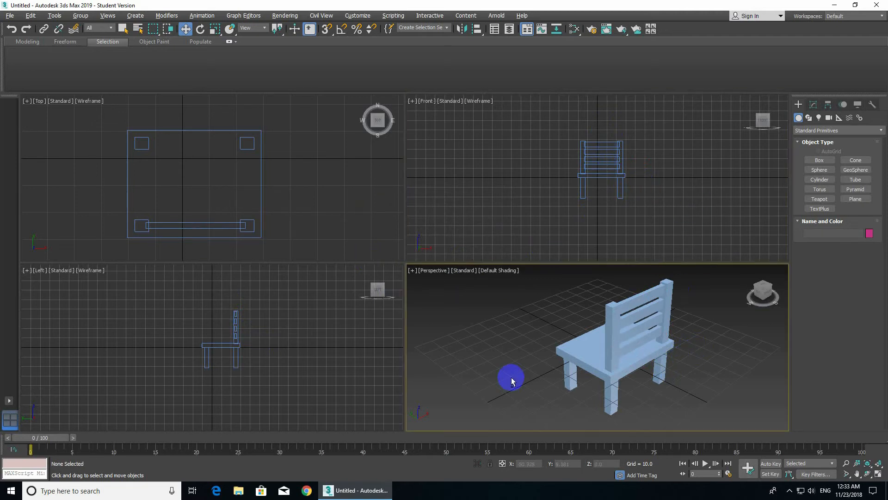
{"action": "key", "text": "alt+w"}
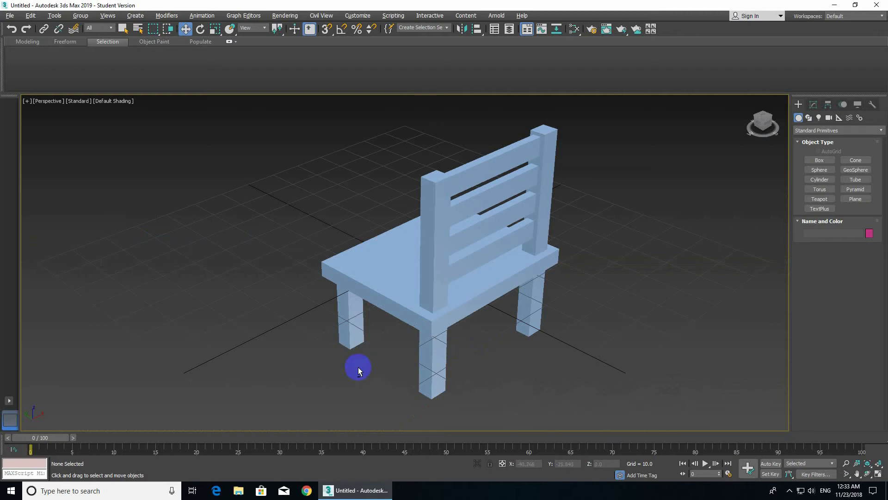
{"action": "middle_click_drag", "start_coordinate": [318, 373], "coordinate": [165, 370], "text": "alt"}
{"action": "key", "text": "alt+w"}
{"action": "left_click", "coordinate": [591, 240]}
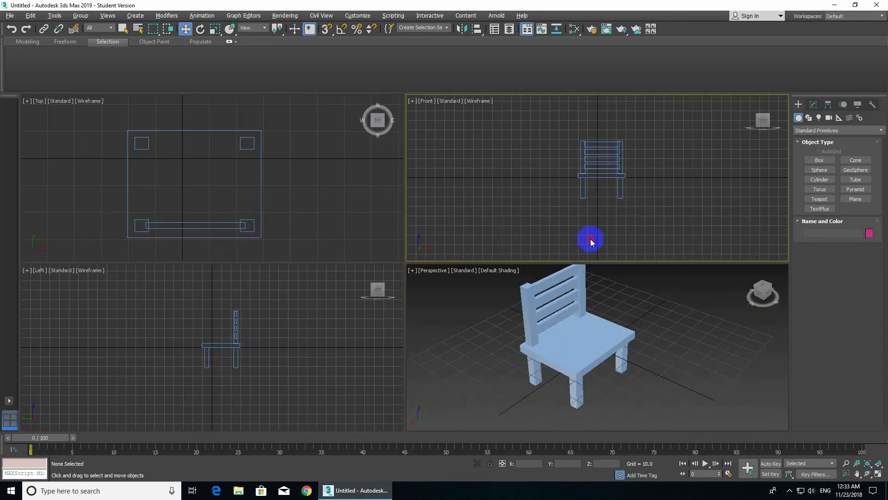
{"action": "middle_click_drag", "start_coordinate": [620, 341], "coordinate": [654, 376], "text": "alt"}
{"action": "left_click", "coordinate": [546, 240]}
{"action": "key", "text": "alt+w"}
{"action": "left_click_drag", "start_coordinate": [312, 158], "coordinate": [528, 337]}
{"action": "left_click_drag", "start_coordinate": [413, 207], "coordinate": [419, 165]}
{"action": "key", "text": "alt+w"}
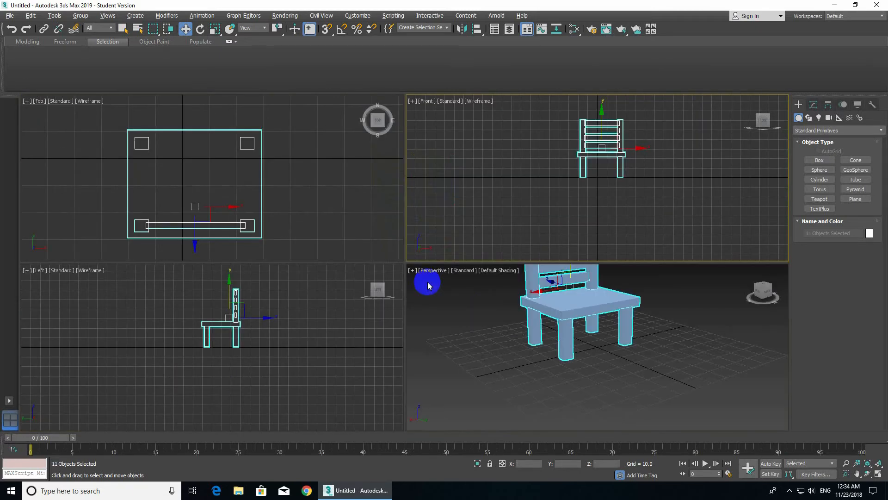
Step: Try to move the topmost backrest slat on its own, separately from the rest of the chair
{"action": "left_click", "coordinate": [474, 316]}
{"action": "key", "text": "alt+w"}
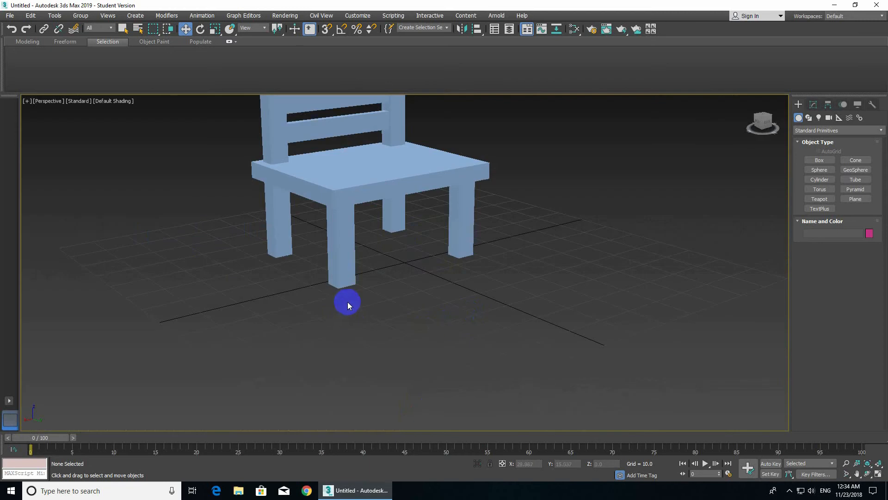
{"action": "middle_click_drag", "start_coordinate": [378, 318], "coordinate": [528, 370], "text": "alt"}
{"action": "left_click", "coordinate": [323, 135]}
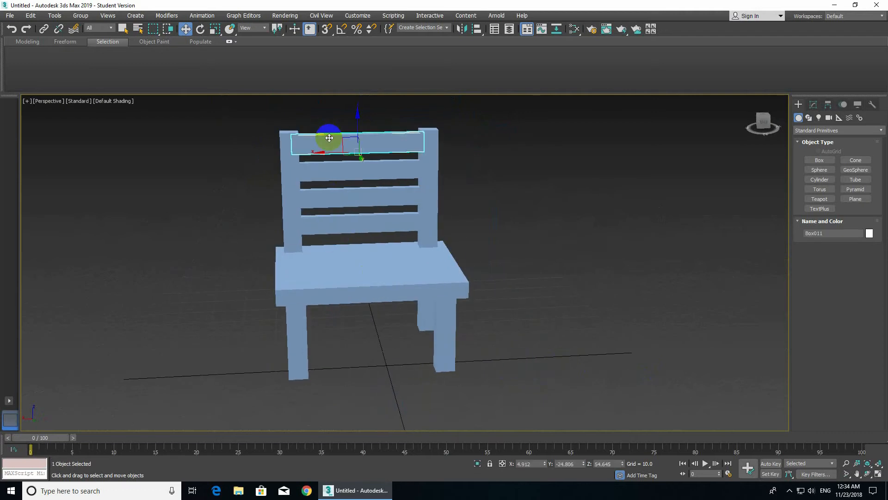
{"action": "left_click_drag", "start_coordinate": [361, 140], "coordinate": [313, 143]}
{"action": "left_click_drag", "start_coordinate": [357, 122], "coordinate": [362, 98]}
{"action": "key", "text": "ctrl+z"}
{"action": "left_click", "coordinate": [612, 201]}
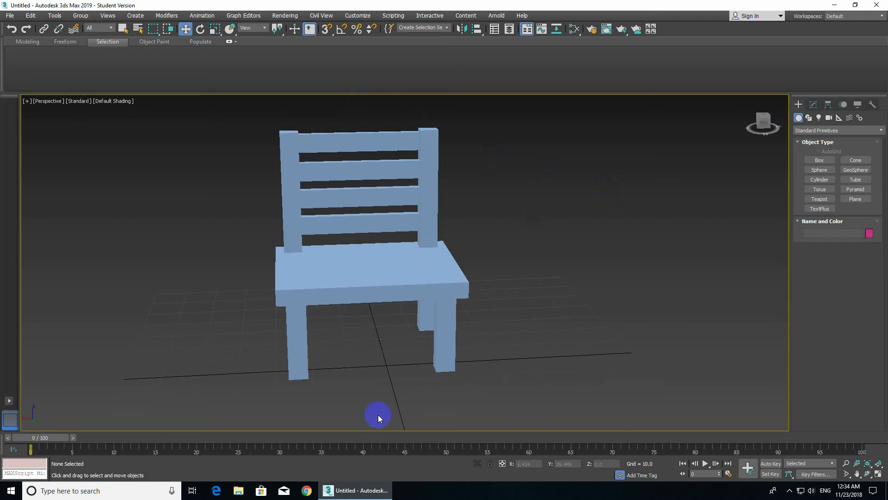
Step: Select all the chair's parts in the Perspective view and group them under the name C01
{"action": "scroll", "coordinate": [229, 266], "scroll_direction": "down", "scroll_amount": 5}
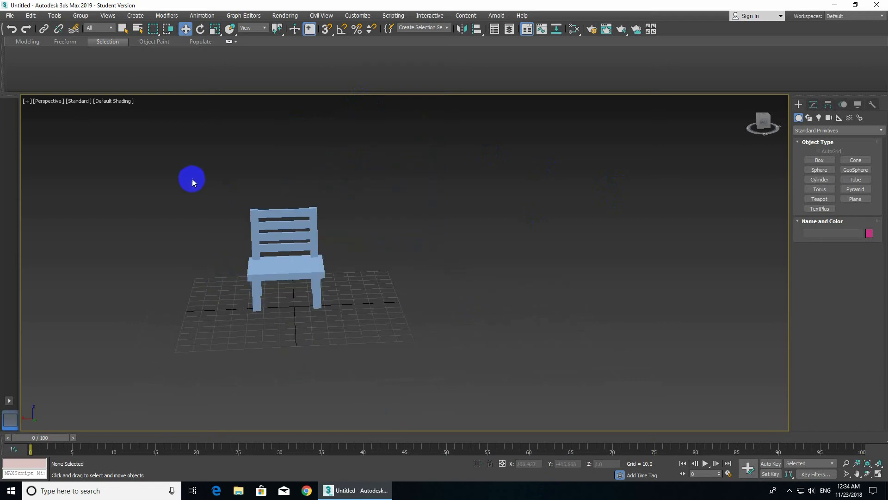
{"action": "scroll", "coordinate": [208, 222], "scroll_direction": "up", "scroll_amount": 3}
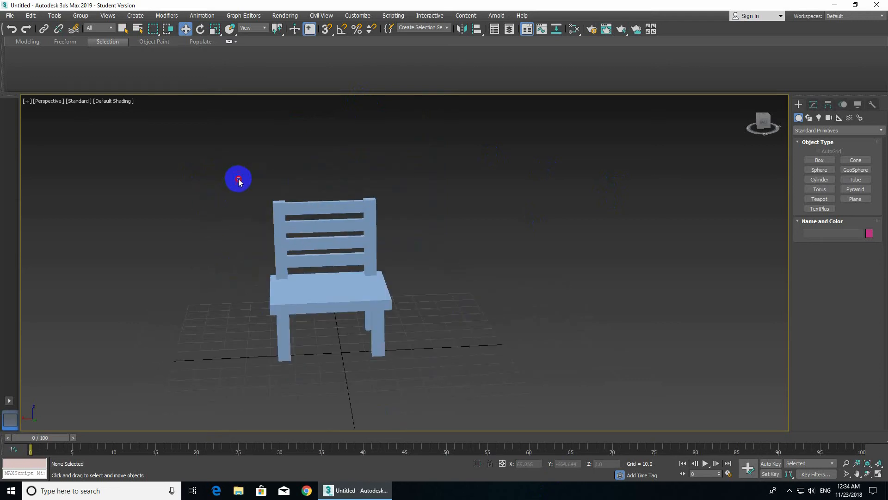
{"action": "left_click_drag", "start_coordinate": [239, 179], "coordinate": [515, 417]}
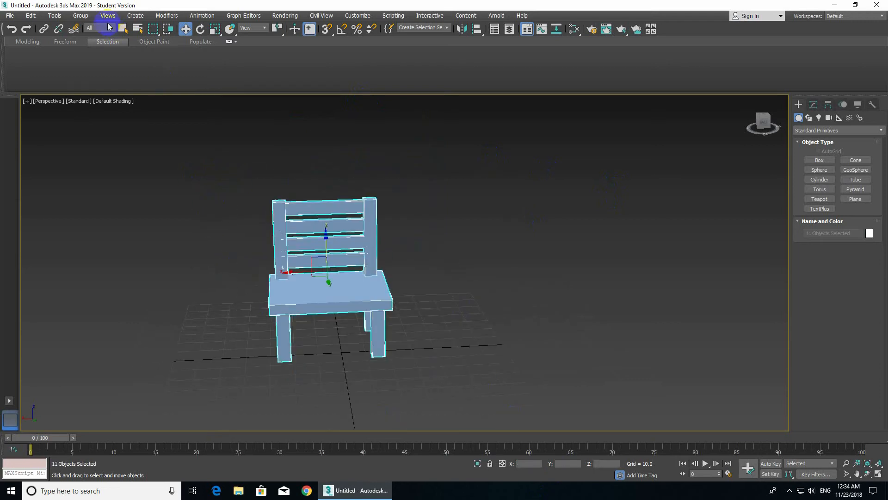
{"action": "left_click", "coordinate": [81, 15]}
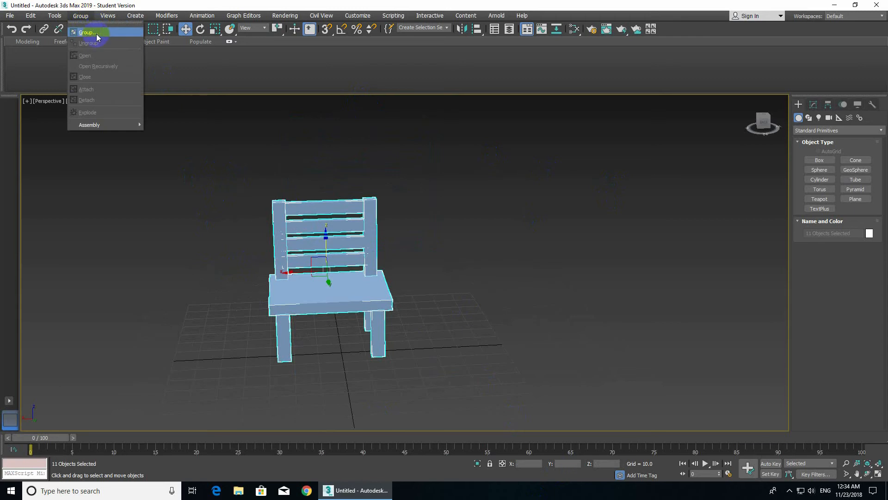
{"action": "left_click", "coordinate": [96, 32]}
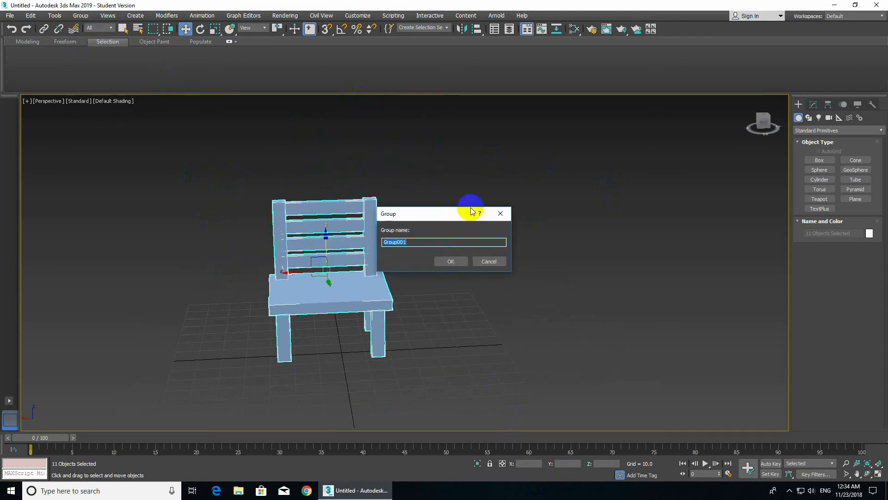
{"action": "left_click", "coordinate": [412, 237]}
{"action": "left_click_drag", "start_coordinate": [433, 241], "coordinate": [336, 238]}
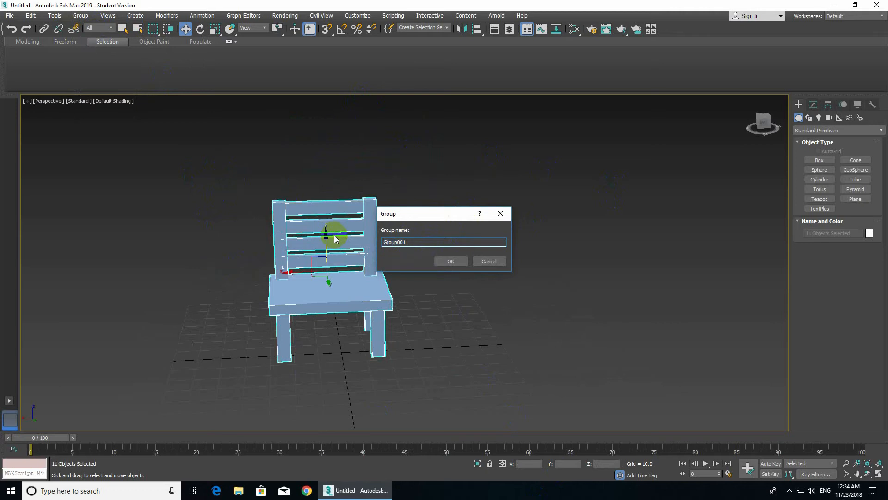
{"action": "left_click_drag", "start_coordinate": [403, 241], "coordinate": [360, 247]}
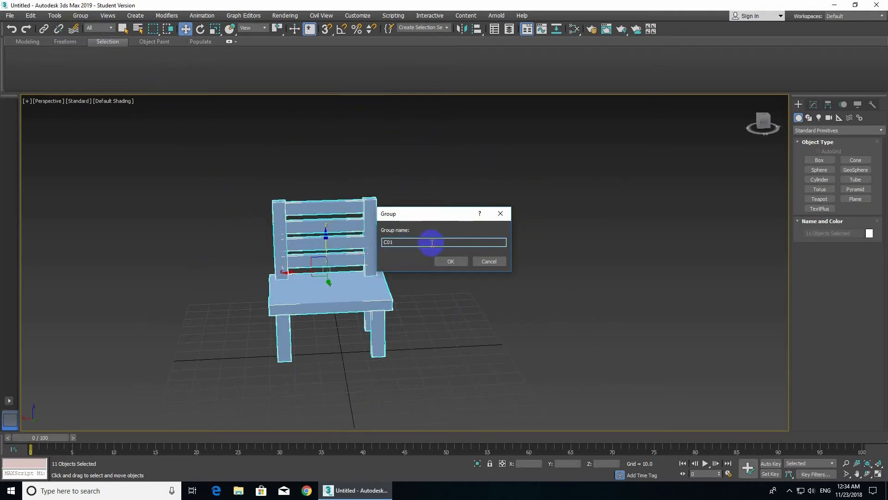
{"action": "left_click_drag", "start_coordinate": [452, 242], "coordinate": [384, 242]}
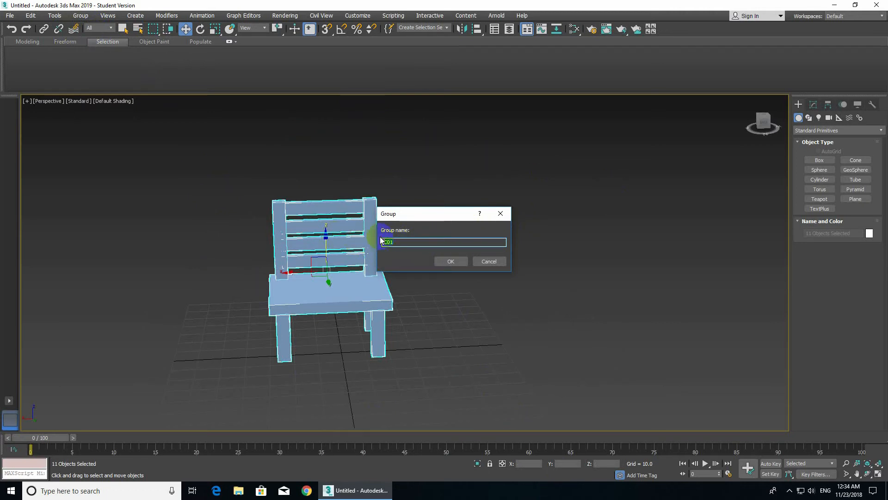
{"action": "left_click", "coordinate": [451, 261]}
{"action": "left_click", "coordinate": [462, 261]}
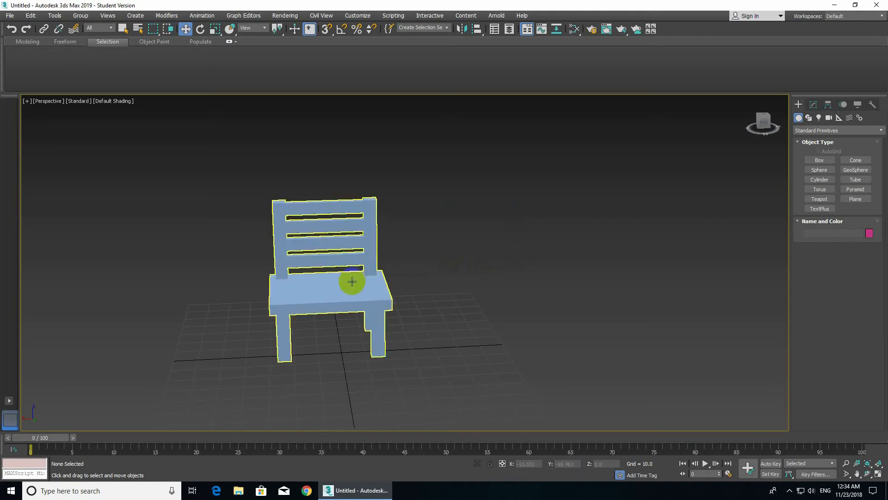
Step: Try to move the grouped chair sideways and upward as a single object
{"action": "left_click_drag", "start_coordinate": [351, 281], "coordinate": [410, 285]}
{"action": "mouse_move", "coordinate": [332, 239]}
{"action": "left_mouse_down"}
{"action": "mouse_move", "coordinate": [327, 244]}
{"action": "mouse_move", "coordinate": [329, 224]}
{"action": "left_mouse_up"}
{"action": "left_click", "coordinate": [445, 272]}
Step: Scale the chair group C01 down uniformly to about two thirds of its size
{"action": "middle_click_drag", "start_coordinate": [426, 319], "coordinate": [333, 307], "text": "alt"}
{"action": "left_click", "coordinate": [334, 303]}
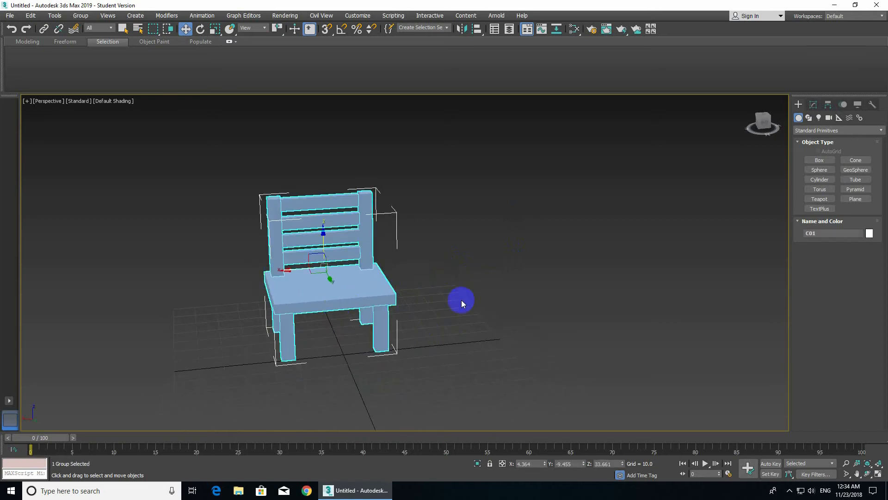
{"action": "mouse_move", "coordinate": [443, 312]}
{"action": "middle_mouse_down", "text": "alt"}
{"action": "mouse_move", "coordinate": [452, 323]}
{"action": "mouse_move", "coordinate": [430, 323]}
{"action": "mouse_move", "coordinate": [456, 327]}
{"action": "mouse_move", "coordinate": [448, 325]}
{"action": "middle_mouse_up", "text": "alt"}
{"action": "left_click", "coordinate": [327, 279]}
{"action": "left_click", "coordinate": [375, 289]}
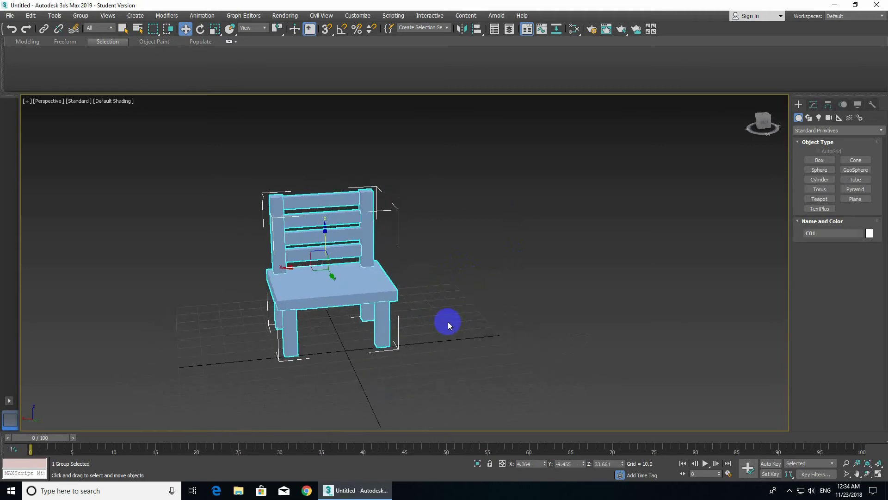
{"action": "key", "text": "r"}
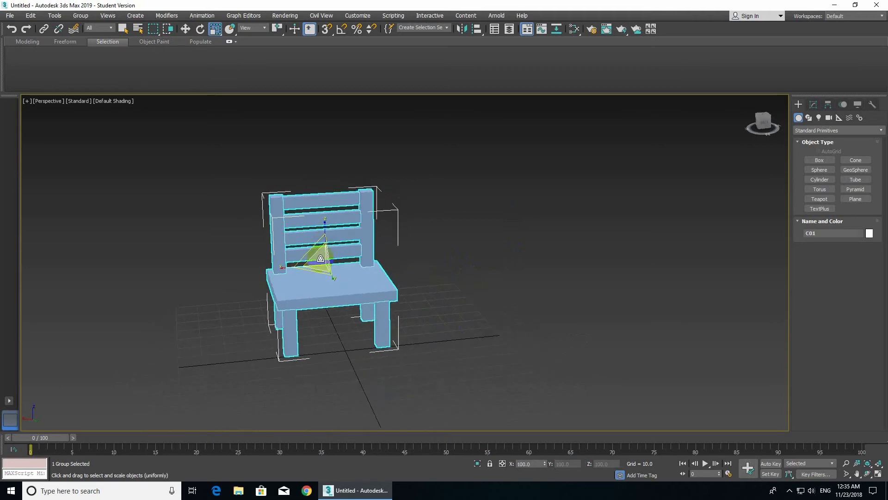
{"action": "left_click_drag", "start_coordinate": [323, 258], "coordinate": [311, 281]}
{"action": "left_click", "coordinate": [396, 293]}
{"action": "left_click", "coordinate": [407, 290]}
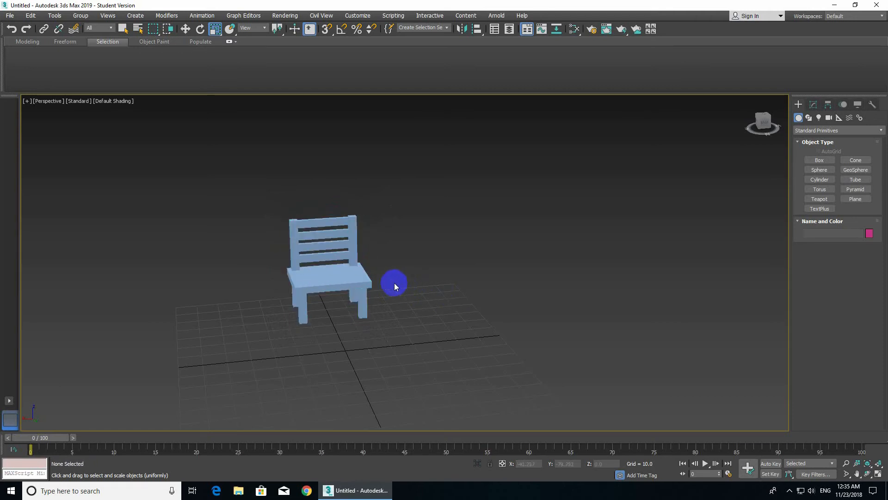
Step: Move the chair group along the X axis away from the grid's centre, to about X 49
{"action": "key", "text": "w"}
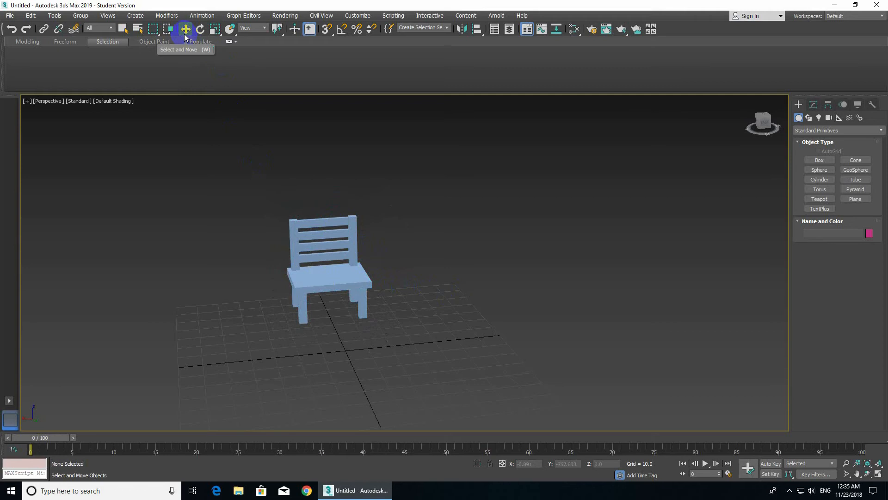
{"action": "left_click", "coordinate": [329, 265]}
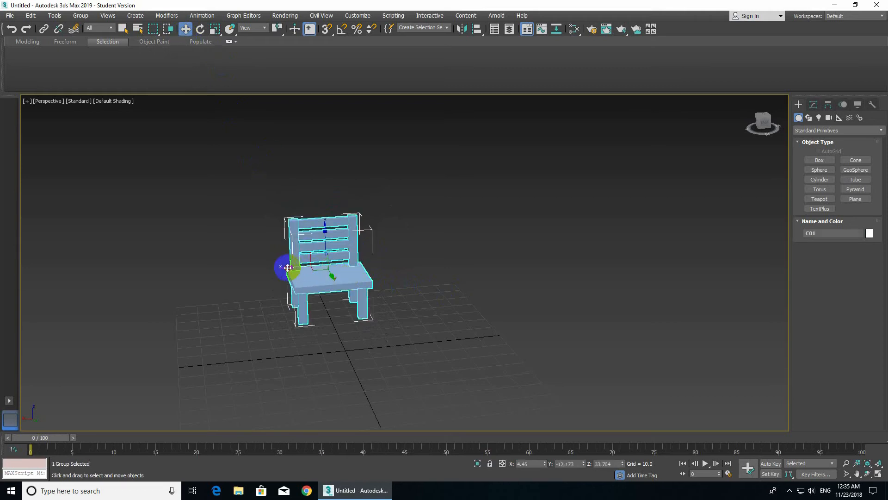
{"action": "left_click_drag", "start_coordinate": [288, 268], "coordinate": [185, 283]}
{"action": "left_click", "coordinate": [299, 327]}
Step: Lower the chair group in the Front view to about Z 20.4 so its legs rest on the ground line
{"action": "mouse_move", "coordinate": [299, 326]}
{"action": "middle_mouse_down", "text": "alt"}
{"action": "mouse_move", "coordinate": [310, 337]}
{"action": "mouse_move", "coordinate": [385, 329]}
{"action": "mouse_move", "coordinate": [311, 331]}
{"action": "mouse_move", "coordinate": [320, 320]}
{"action": "mouse_move", "coordinate": [315, 332]}
{"action": "middle_mouse_up", "text": "alt"}
{"action": "key", "text": "alt+w"}
{"action": "left_click", "coordinate": [566, 212]}
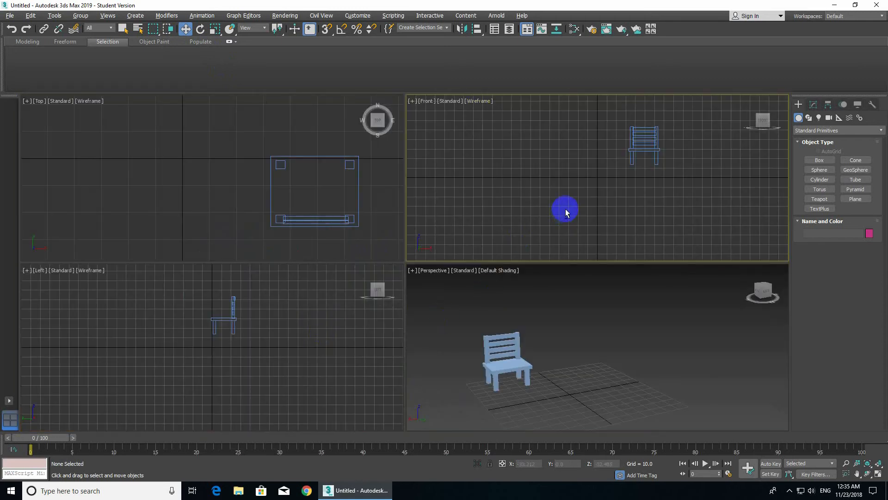
{"action": "key", "text": "alt+w"}
{"action": "left_click_drag", "start_coordinate": [472, 143], "coordinate": [592, 252]}
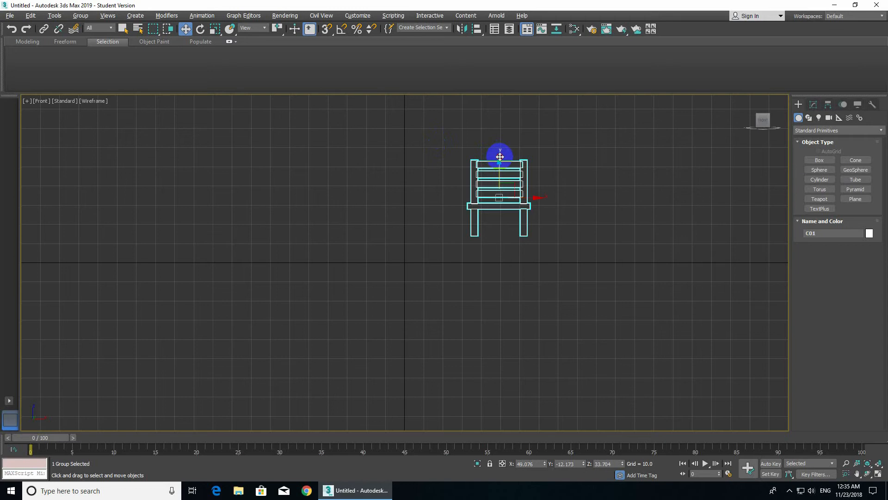
{"action": "left_click_drag", "start_coordinate": [500, 157], "coordinate": [511, 182]}
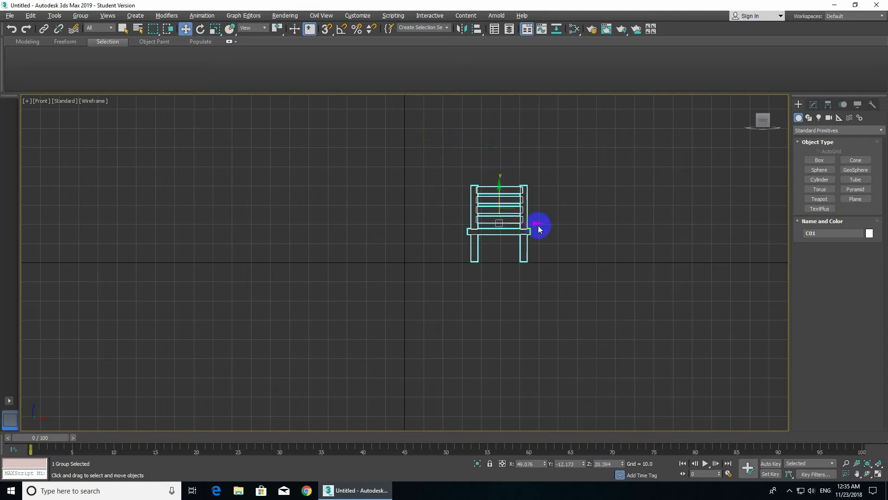
Step: Try moving the chair group C01 back and forth along the X axis in the Front and Perspective views
{"action": "left_click_drag", "start_coordinate": [539, 224], "coordinate": [475, 223]}
{"action": "key", "text": "alt+w"}
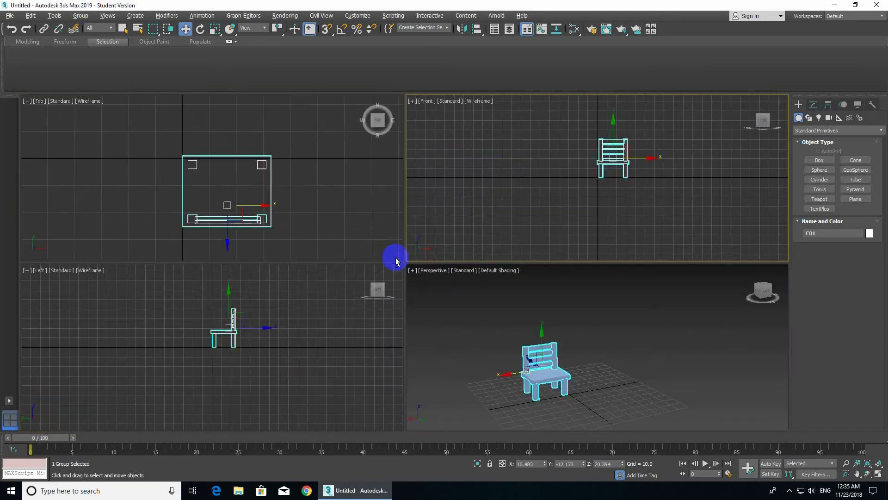
{"action": "left_click", "coordinate": [532, 334]}
{"action": "key", "text": "alt+w"}
{"action": "middle_click_drag", "start_coordinate": [532, 334], "coordinate": [393, 337], "text": "alt"}
{"action": "scroll", "coordinate": [393, 337], "scroll_direction": "down", "scroll_amount": 2}
{"action": "left_click", "coordinate": [314, 317]}
{"action": "left_click_drag", "start_coordinate": [314, 318], "coordinate": [218, 310]}
{"action": "key", "text": "alt+w"}
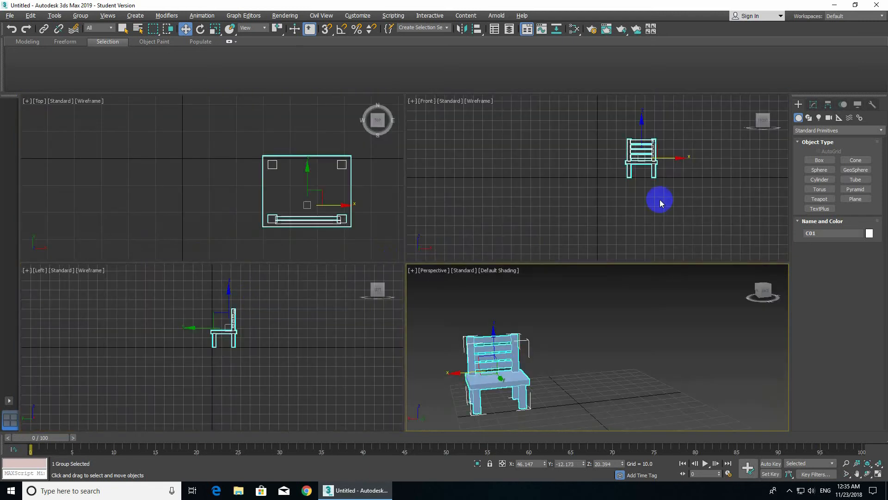
Step: Move the chair group along the X axis in the Front view to about X 19.3 and deselect it
{"action": "left_click", "coordinate": [701, 206]}
{"action": "key", "text": "alt+w"}
{"action": "left_click_drag", "start_coordinate": [436, 169], "coordinate": [572, 250]}
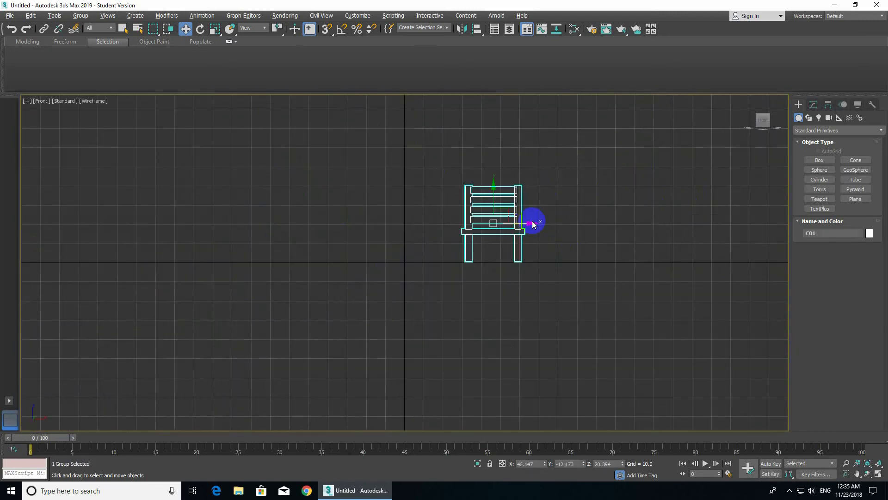
{"action": "left_click_drag", "start_coordinate": [530, 224], "coordinate": [478, 224]}
{"action": "key", "text": "alt+w"}
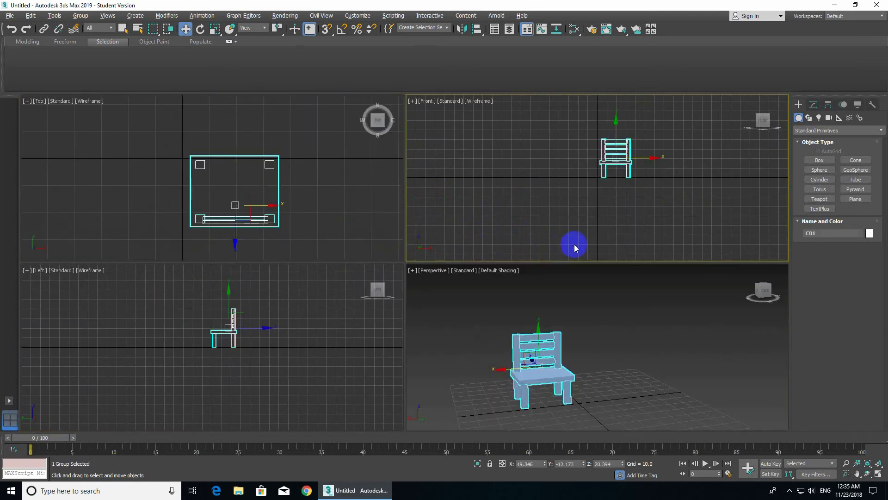
{"action": "left_click", "coordinate": [685, 291]}
{"action": "left_click", "coordinate": [360, 193]}
{"action": "left_click", "coordinate": [288, 366]}
{"action": "left_click", "coordinate": [610, 280]}
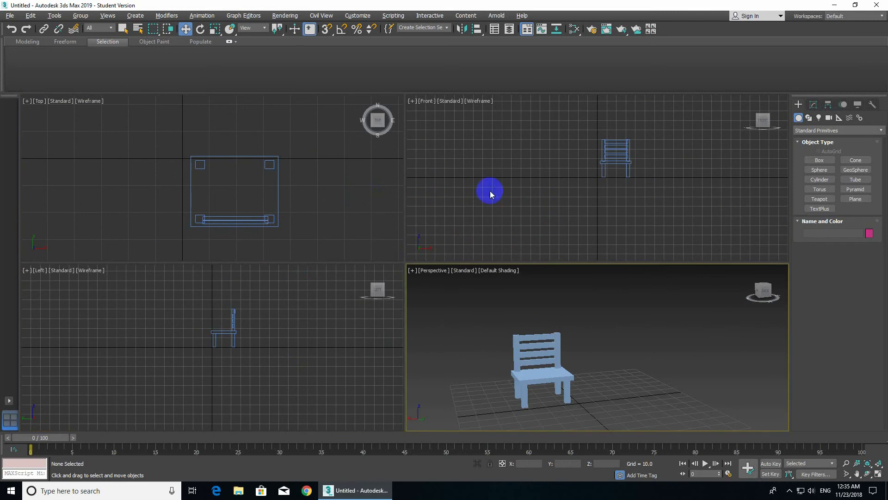
Step: Clone the chair group along the X axis in the Front view as three copies, spaced about 34 units apart
{"action": "left_click", "coordinate": [490, 190]}
{"action": "key", "text": "alt+w"}
{"action": "left_click", "coordinate": [424, 193]}
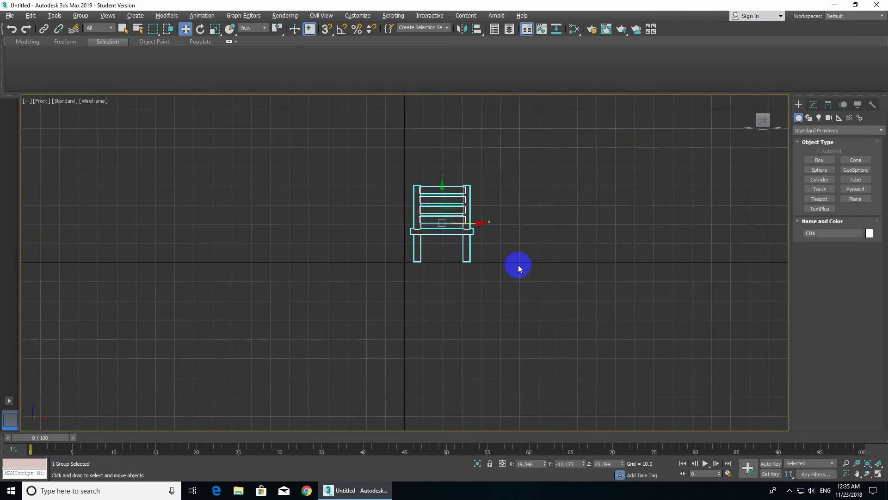
{"action": "left_click", "coordinate": [491, 202]}
{"action": "left_click_drag", "start_coordinate": [383, 162], "coordinate": [573, 319]}
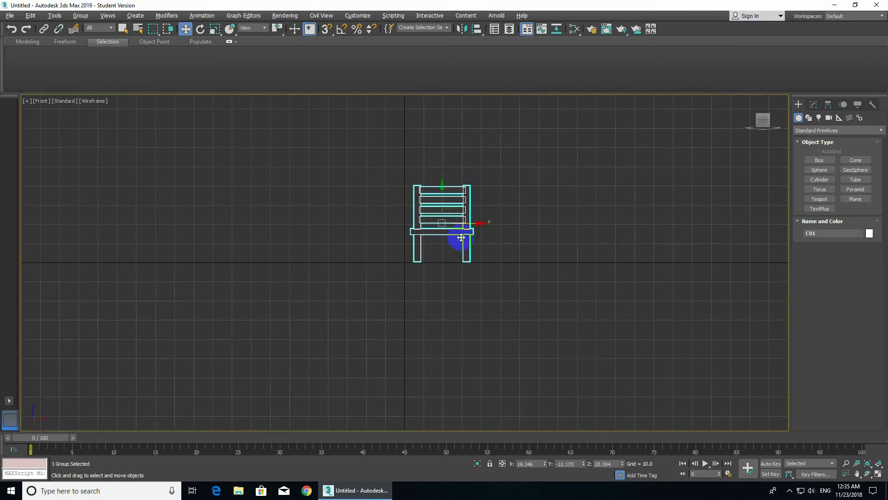
{"action": "left_click_drag", "start_coordinate": [481, 223], "coordinate": [547, 224], "text": "shift"}
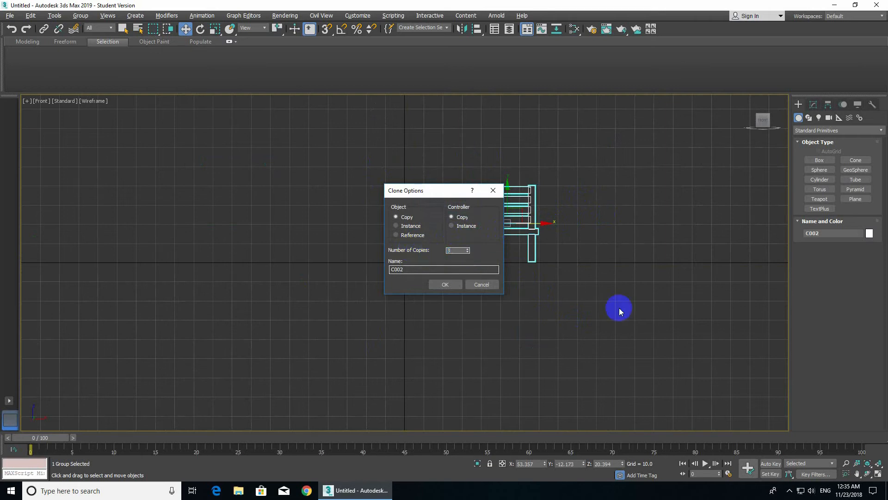
{"action": "left_click", "coordinate": [449, 286]}
{"action": "left_click", "coordinate": [642, 305]}
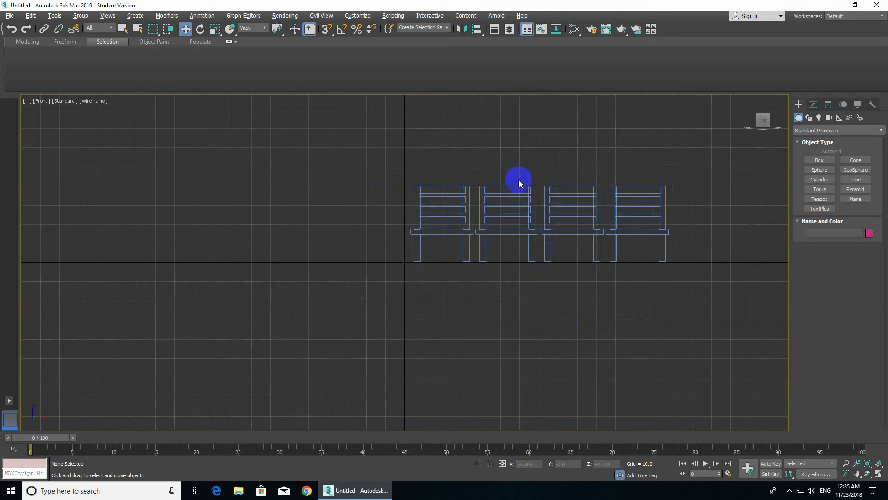
Step: Check the row of four chairs in the Front and Perspective views
{"action": "left_click_drag", "start_coordinate": [488, 164], "coordinate": [689, 262]}
{"action": "left_click", "coordinate": [582, 303]}
{"action": "left_click_drag", "start_coordinate": [403, 173], "coordinate": [458, 292]}
{"action": "left_click", "coordinate": [460, 295]}
{"action": "left_click_drag", "start_coordinate": [710, 231], "coordinate": [306, 160]}
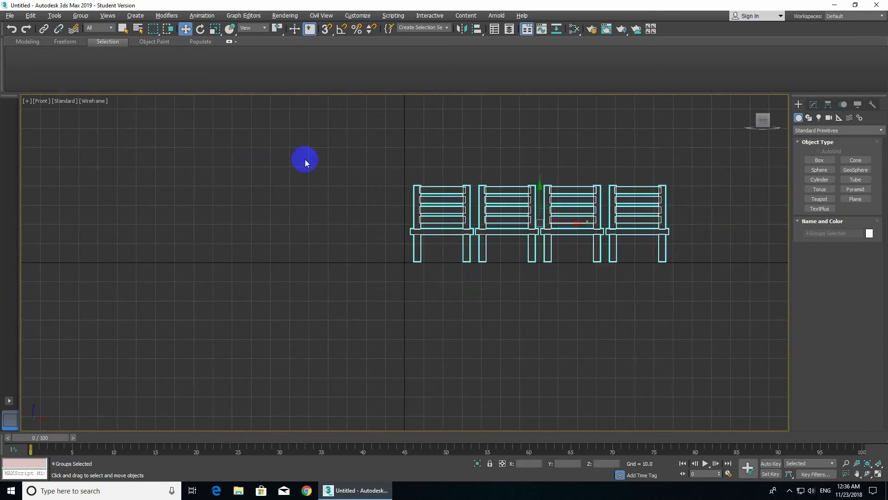
{"action": "left_click", "coordinate": [305, 159]}
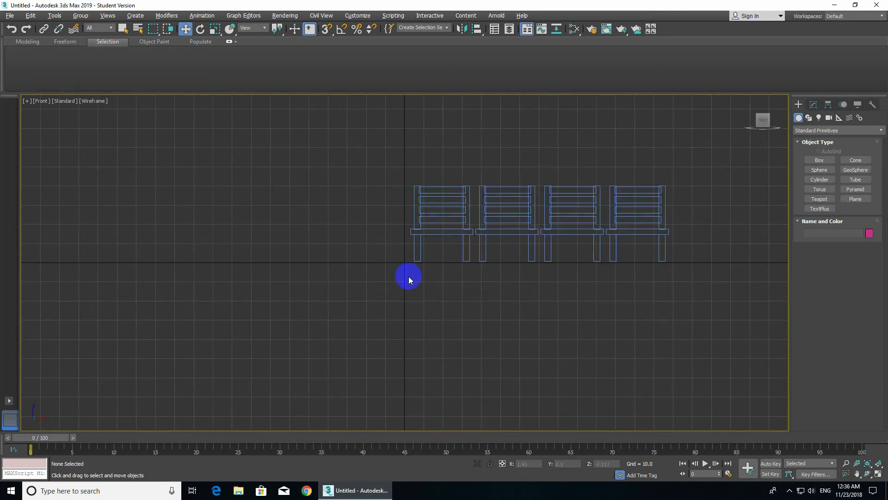
{"action": "key", "text": "alt+w"}
{"action": "key", "text": "alt+w"}
{"action": "middle_click_drag", "start_coordinate": [354, 373], "coordinate": [381, 367], "text": "alt"}
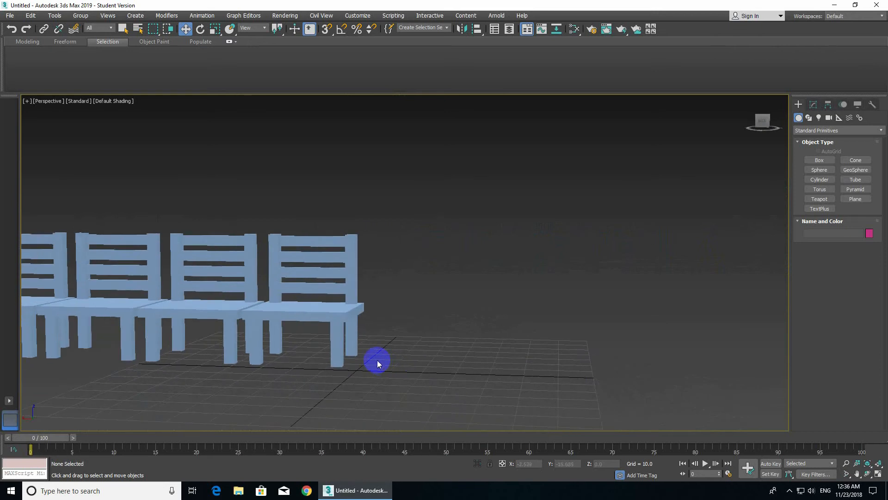
{"action": "key", "text": "z"}
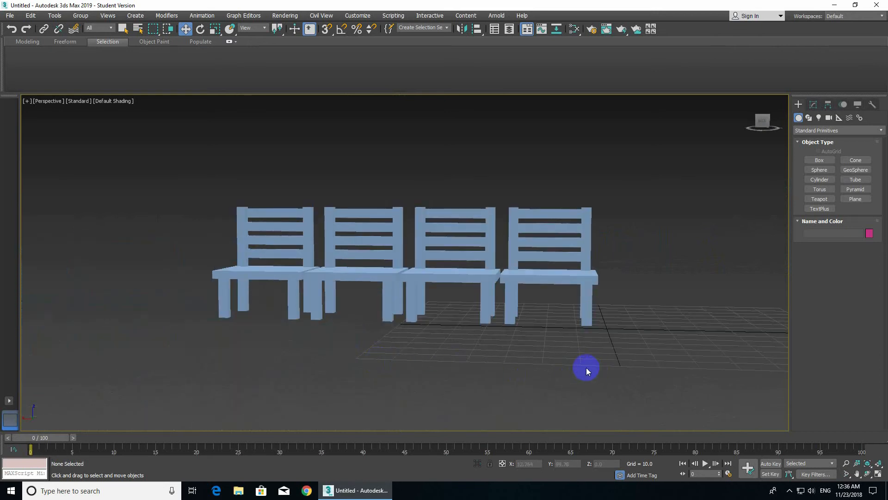
Step: Move all four chairs together about 72 units in the negative X direction to centre the row on the grid
{"action": "key", "text": "alt+w"}
{"action": "left_click_drag", "start_coordinate": [569, 99], "coordinate": [765, 198]}
{"action": "left_click_drag", "start_coordinate": [701, 160], "coordinate": [631, 165]}
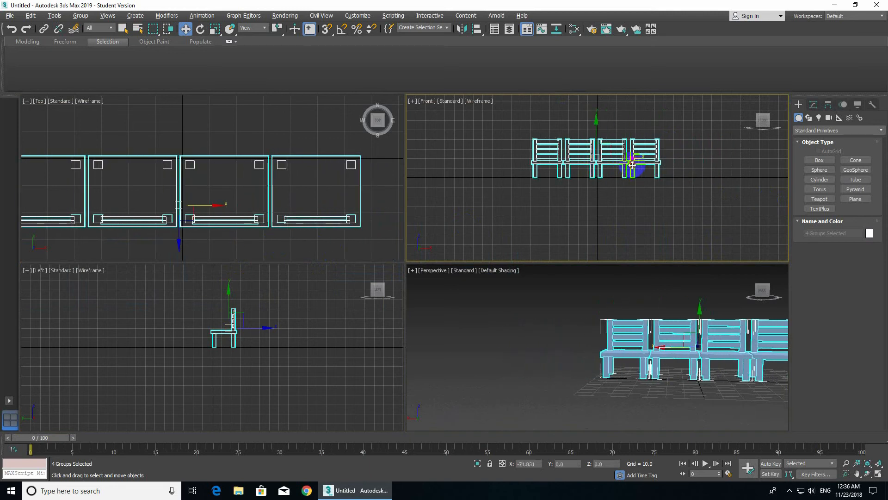
{"action": "left_click", "coordinate": [622, 199]}
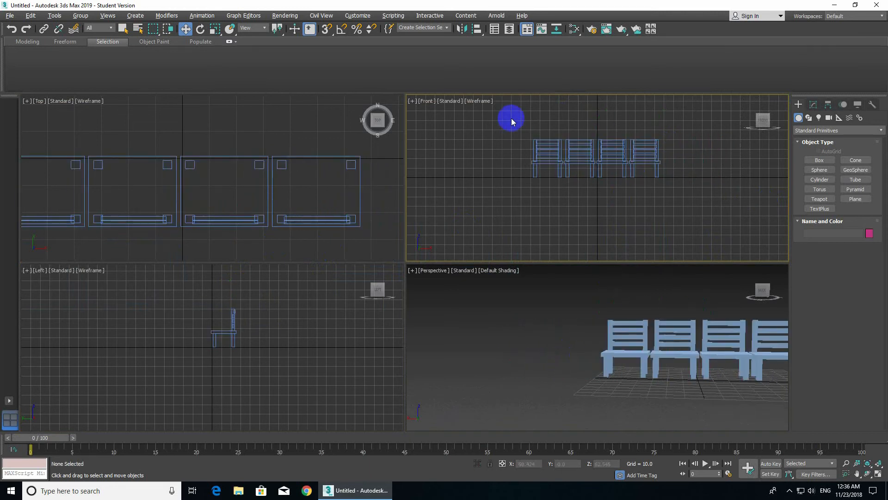
{"action": "left_click_drag", "start_coordinate": [512, 119], "coordinate": [684, 169]}
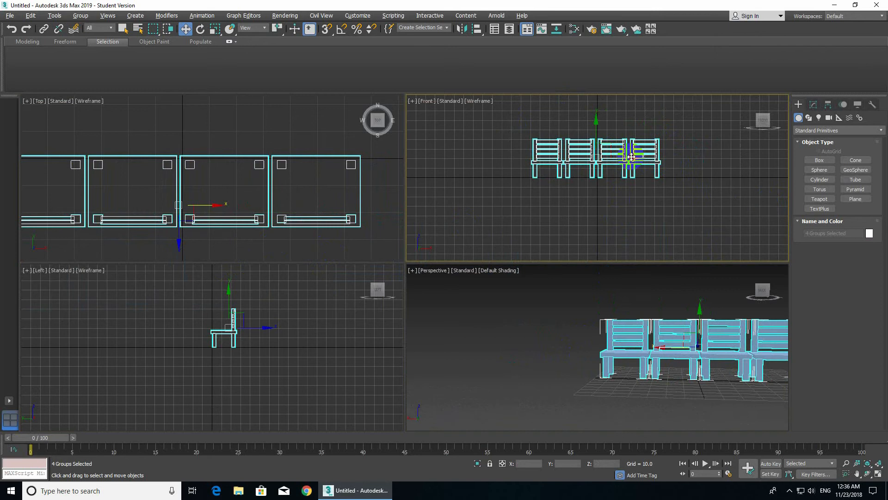
{"action": "left_click", "coordinate": [614, 204]}
Step: Change the object color of chair C01, at the end of the row, to magenta from the basic palette
{"action": "left_click", "coordinate": [492, 327]}
{"action": "key", "text": "alt+w"}
{"action": "middle_click_drag", "start_coordinate": [541, 354], "coordinate": [591, 334], "text": "alt"}
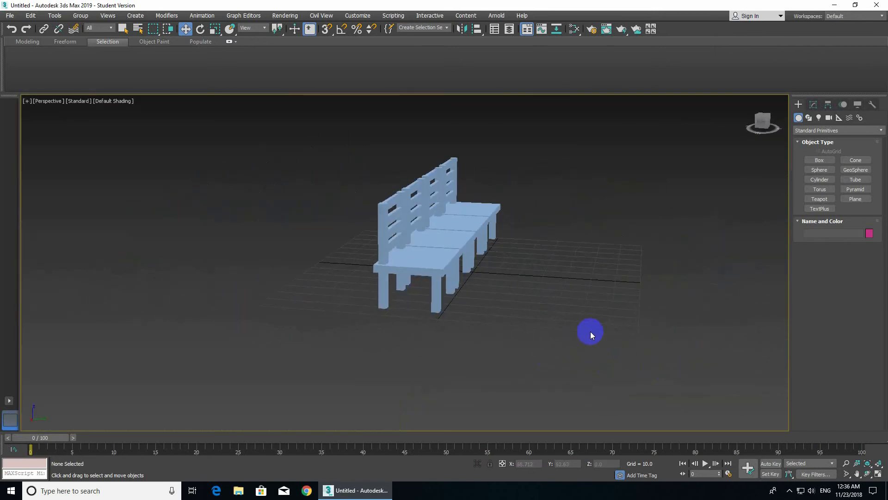
{"action": "middle_click_drag", "start_coordinate": [553, 186], "coordinate": [502, 317], "text": "alt"}
{"action": "left_click", "coordinate": [446, 204]}
{"action": "left_click", "coordinate": [406, 214]}
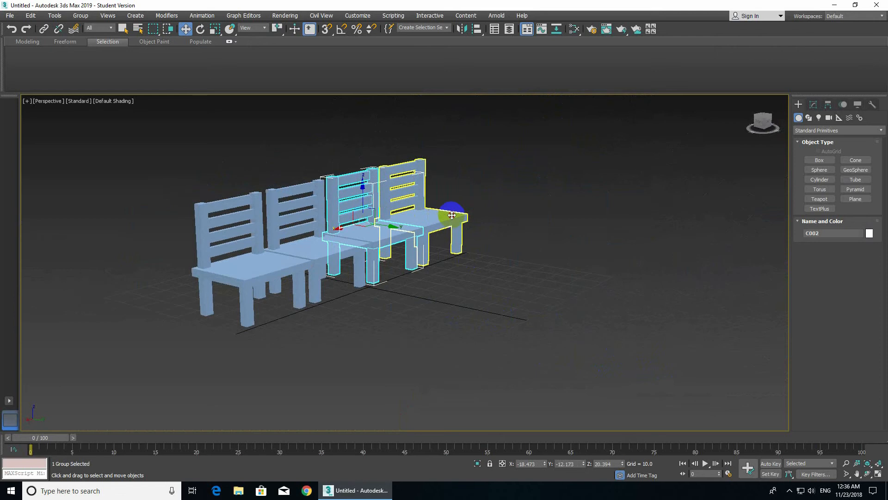
{"action": "left_click", "coordinate": [452, 215]}
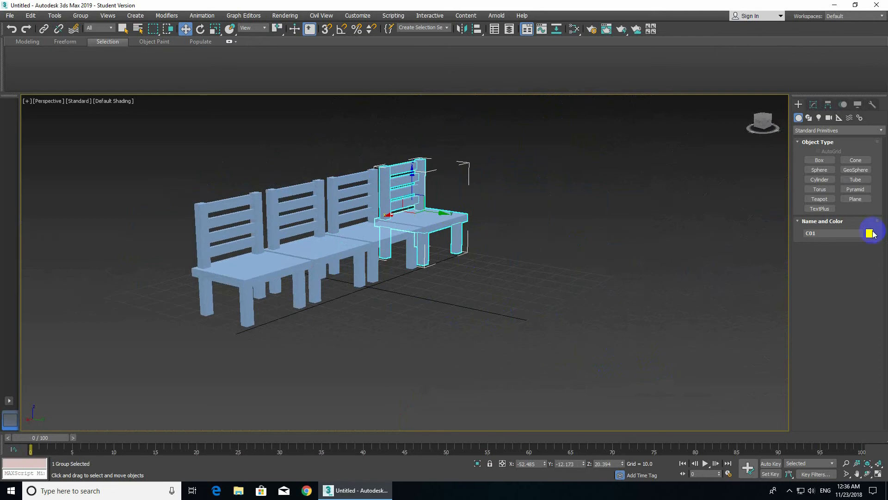
{"action": "left_click", "coordinate": [870, 233]}
{"action": "left_click", "coordinate": [525, 239]}
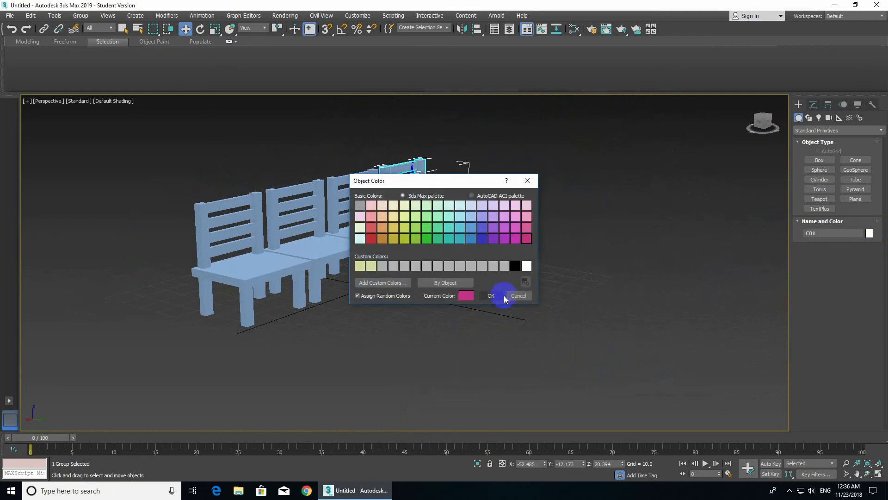
{"action": "left_click", "coordinate": [491, 296]}
Step: Change the object color of the neighbouring chair C002 to blue
{"action": "left_click", "coordinate": [362, 222]}
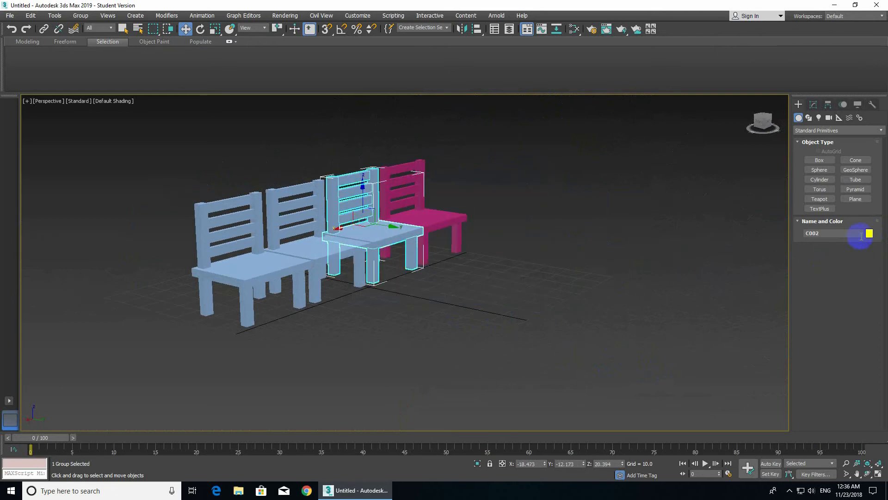
{"action": "left_click", "coordinate": [870, 233]}
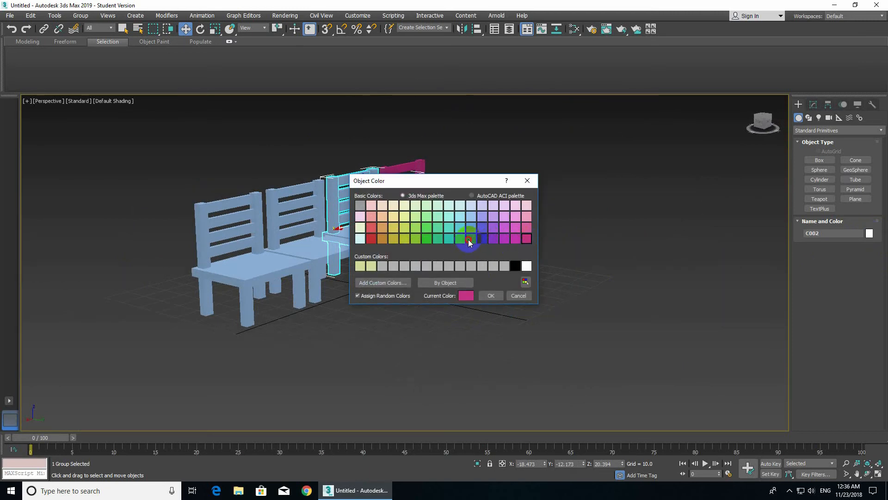
{"action": "left_click", "coordinate": [491, 295]}
Step: Change the object color of the third chair, C003, to pale cream yellow
{"action": "left_click", "coordinate": [298, 248]}
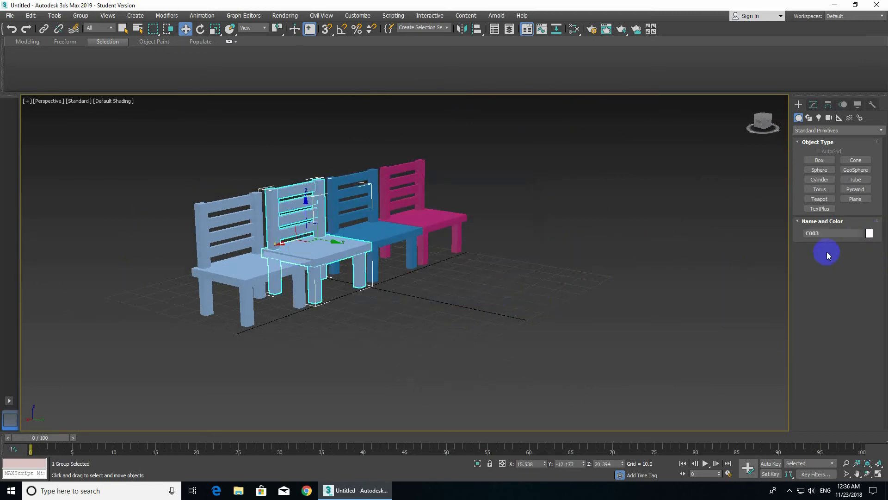
{"action": "left_click", "coordinate": [869, 234]}
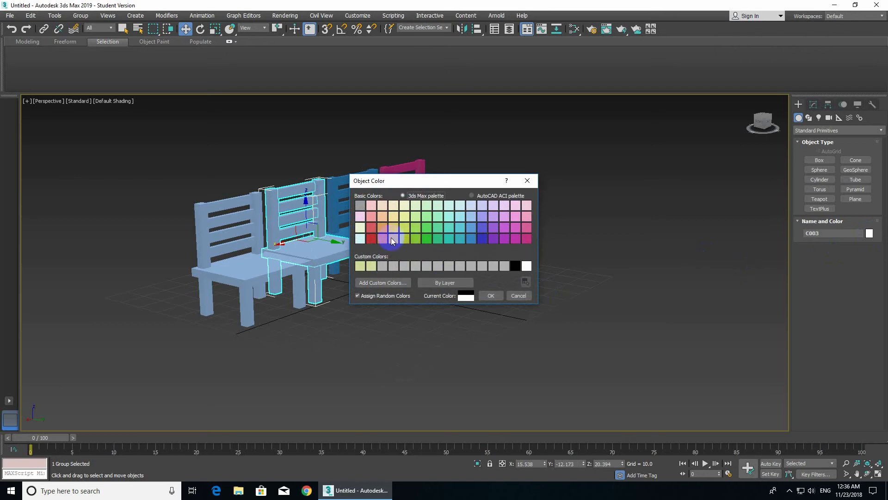
{"action": "left_click", "coordinate": [371, 238]}
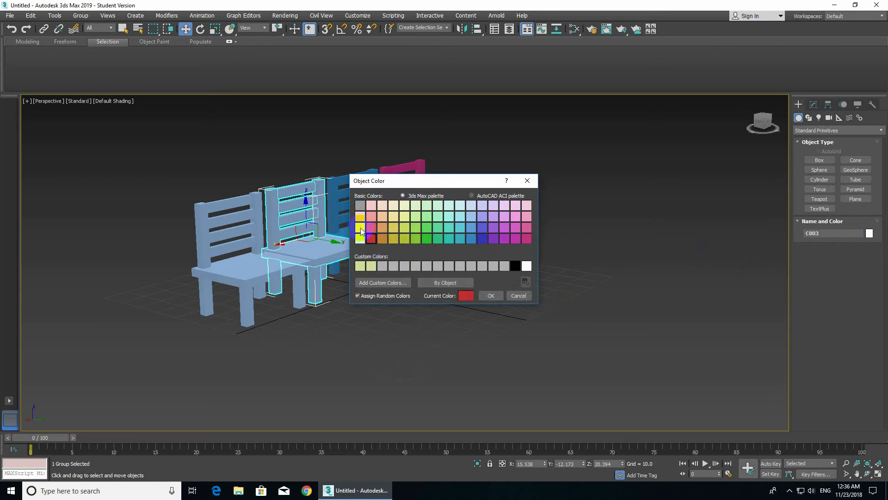
{"action": "left_click", "coordinate": [361, 230]}
{"action": "left_click", "coordinate": [490, 295]}
Step: Change the object color of the last chair, C004, to pale pink and deselect it
{"action": "left_click", "coordinate": [289, 297]}
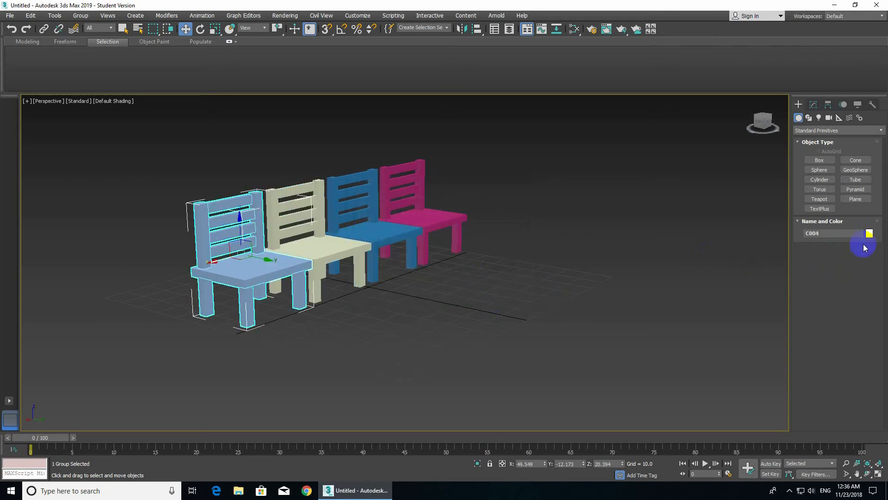
{"action": "left_click", "coordinate": [868, 234]}
{"action": "left_click", "coordinate": [360, 216]}
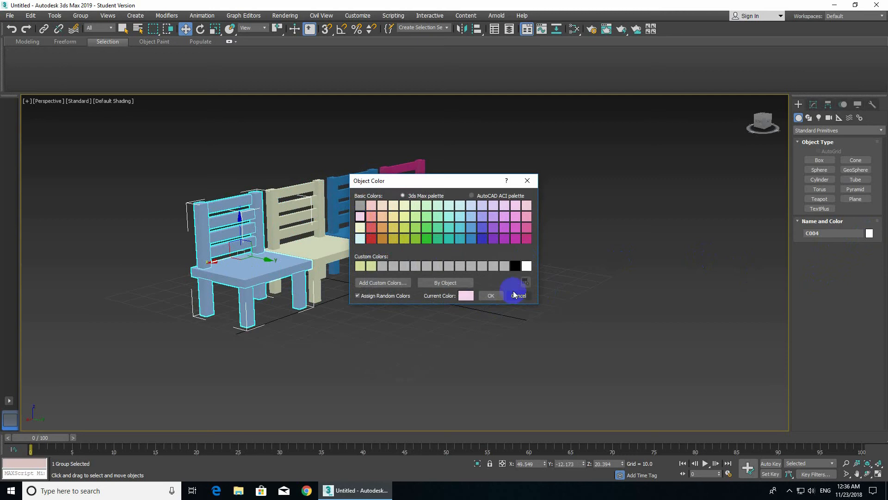
{"action": "left_click", "coordinate": [491, 296]}
{"action": "left_click", "coordinate": [454, 321]}
Step: Examine the row of coloured chairs from several angles in the Perspective view and in the four-viewport layout
{"action": "middle_click_drag", "start_coordinate": [454, 320], "coordinate": [504, 324]}
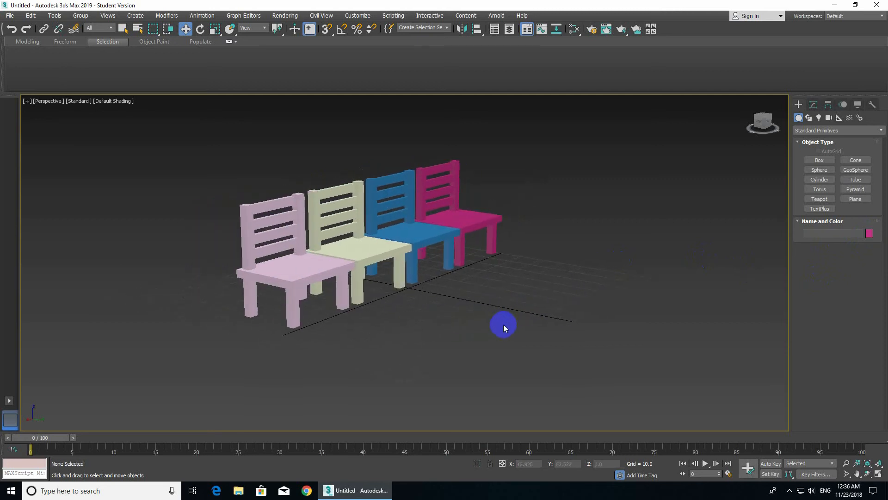
{"action": "middle_click_drag", "start_coordinate": [444, 317], "coordinate": [404, 312], "text": "alt"}
{"action": "middle_click_drag", "start_coordinate": [472, 327], "coordinate": [500, 337], "text": "alt"}
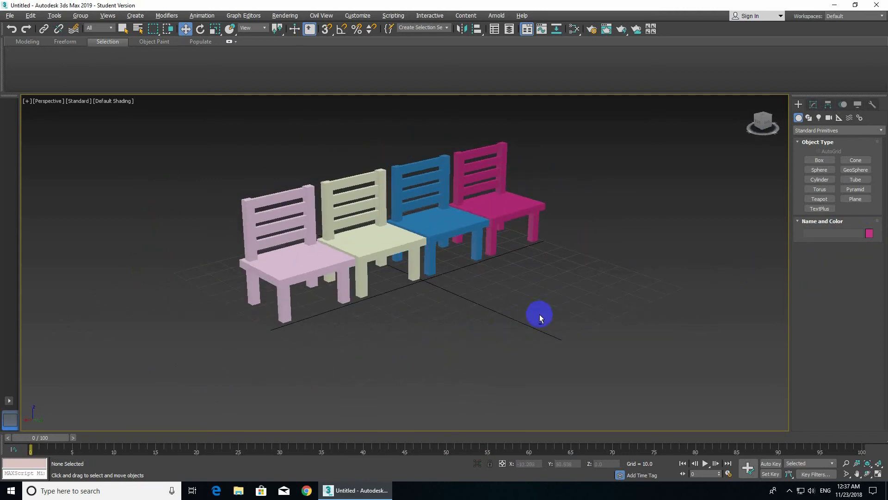
{"action": "middle_click_drag", "start_coordinate": [539, 315], "coordinate": [632, 226], "text": "alt"}
{"action": "left_click_drag", "start_coordinate": [634, 176], "coordinate": [240, 292]}
{"action": "left_click", "coordinate": [481, 328]}
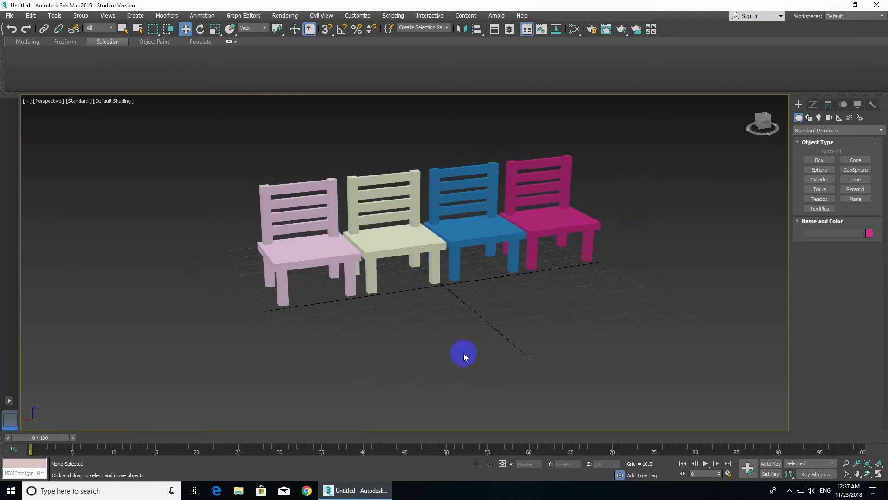
{"action": "middle_click_drag", "start_coordinate": [464, 354], "coordinate": [437, 314], "text": "alt"}
{"action": "key", "text": "alt+w"}
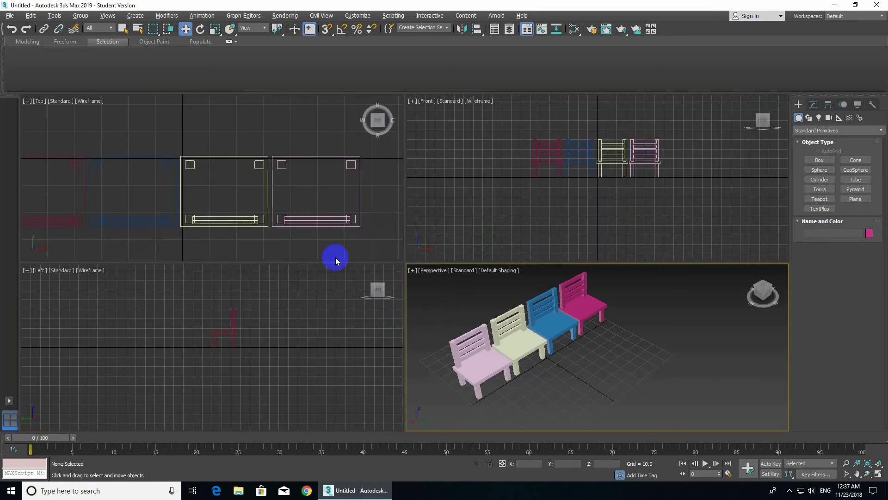
{"action": "left_click", "coordinate": [335, 245]}
{"action": "left_click", "coordinate": [645, 354]}
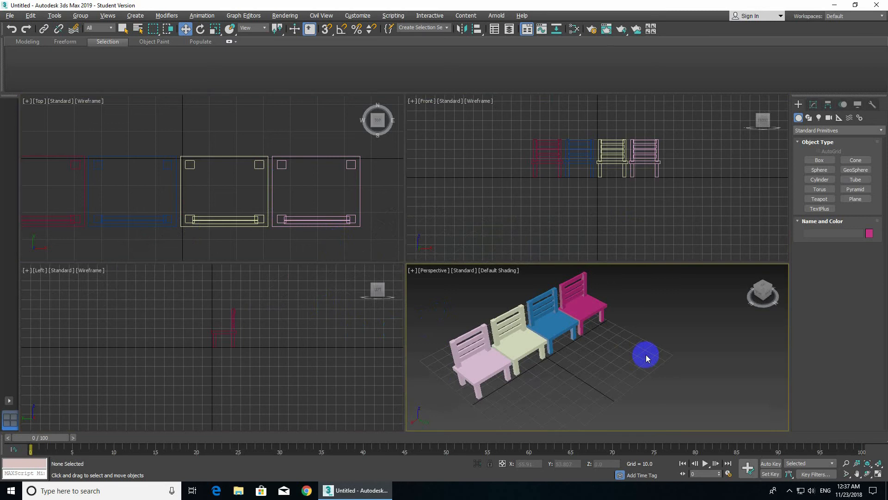
{"action": "middle_click_drag", "start_coordinate": [612, 376], "coordinate": [600, 367], "text": "alt"}
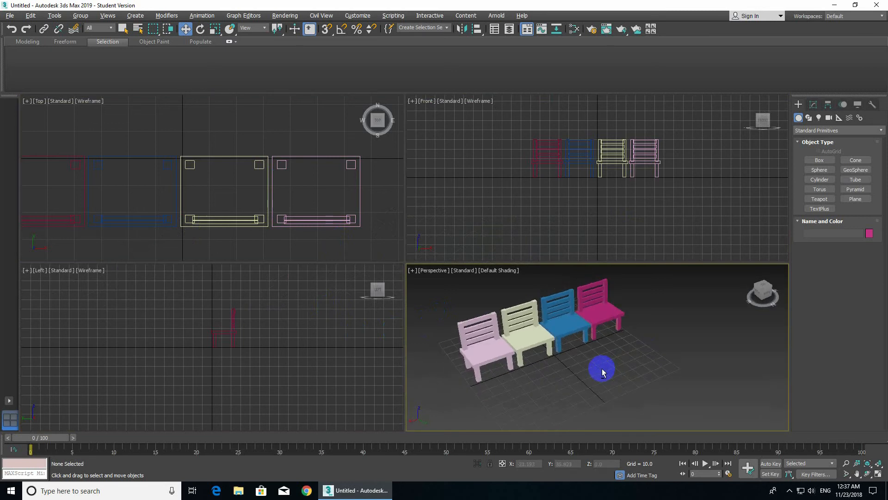
Step: Create a tabletop box in front of the chair row, about 42 long, 120 wide and 6 high
{"action": "left_click", "coordinate": [818, 161]}
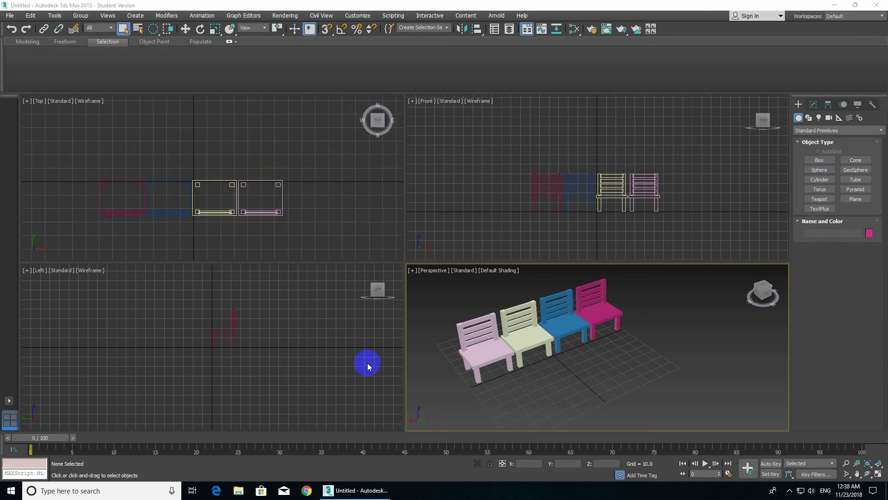
{"action": "left_click", "coordinate": [817, 160]}
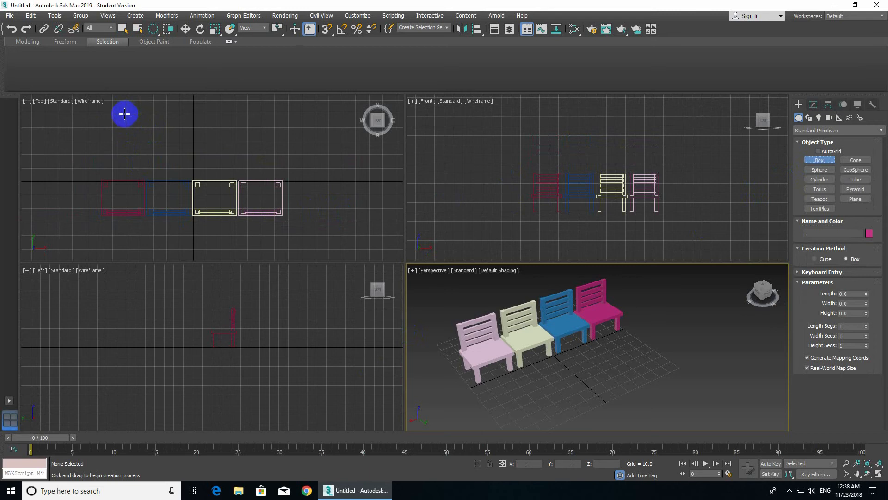
{"action": "left_click_drag", "start_coordinate": [112, 116], "coordinate": [273, 174]}
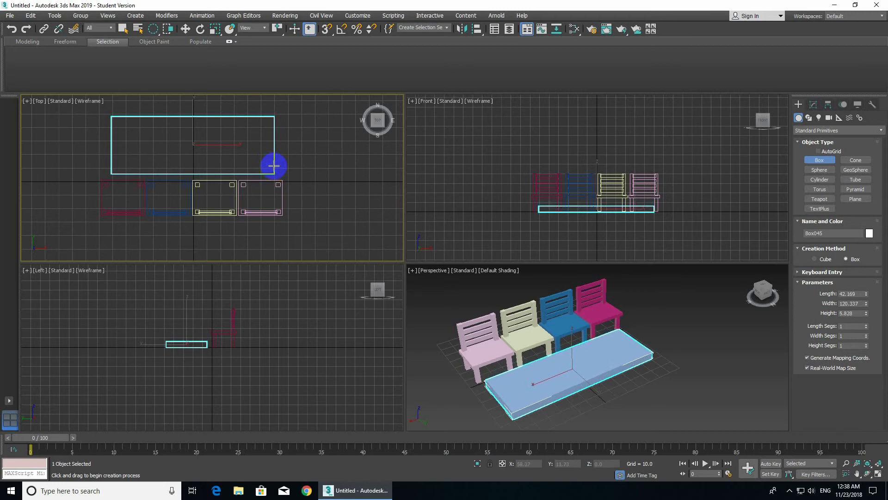
{"action": "left_click", "coordinate": [275, 165]}
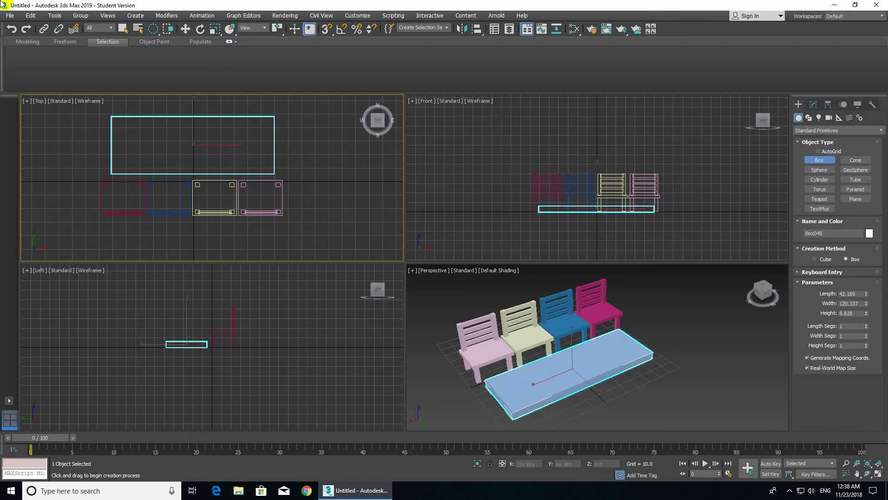
Step: Create a leg box about 7 by 8 units and extending about 26 units downward at one corner of the tabletop
{"action": "left_click", "coordinate": [832, 162]}
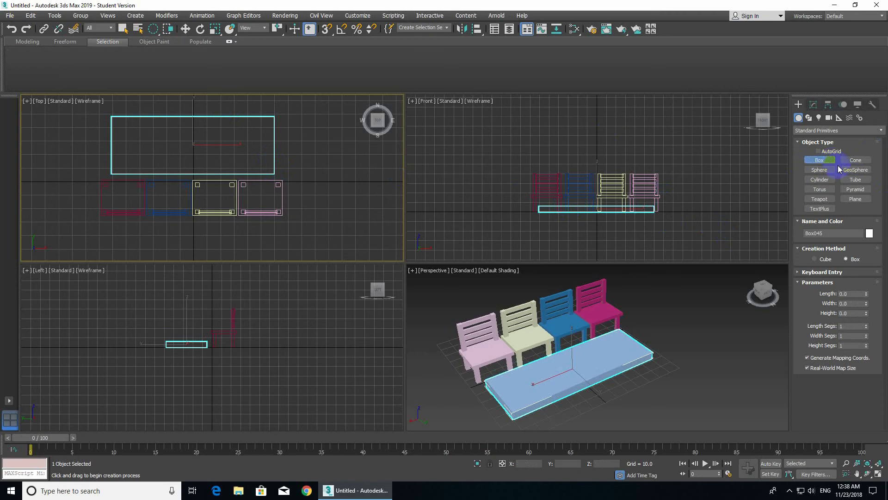
{"action": "left_click", "coordinate": [118, 123]}
{"action": "left_click_drag", "start_coordinate": [117, 122], "coordinate": [130, 134]}
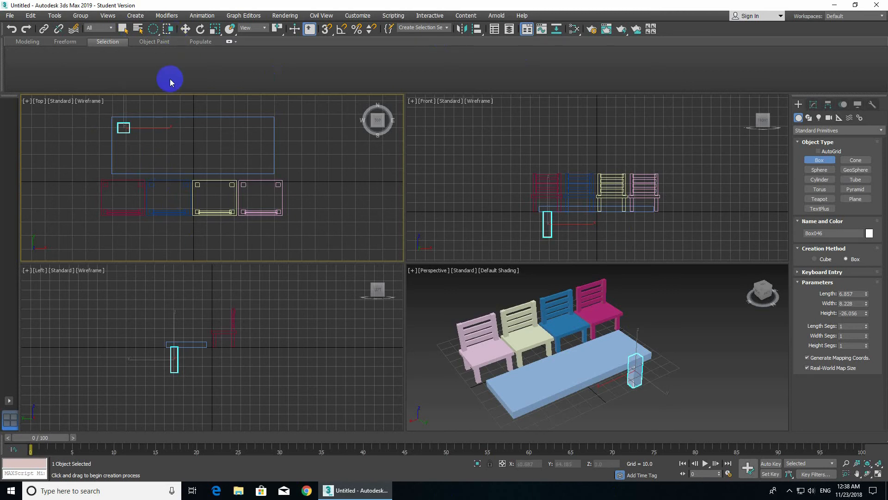
Step: Clone the leg along the Y axis as one copy to the other corner at the same end of the tabletop
{"action": "key", "text": "w"}
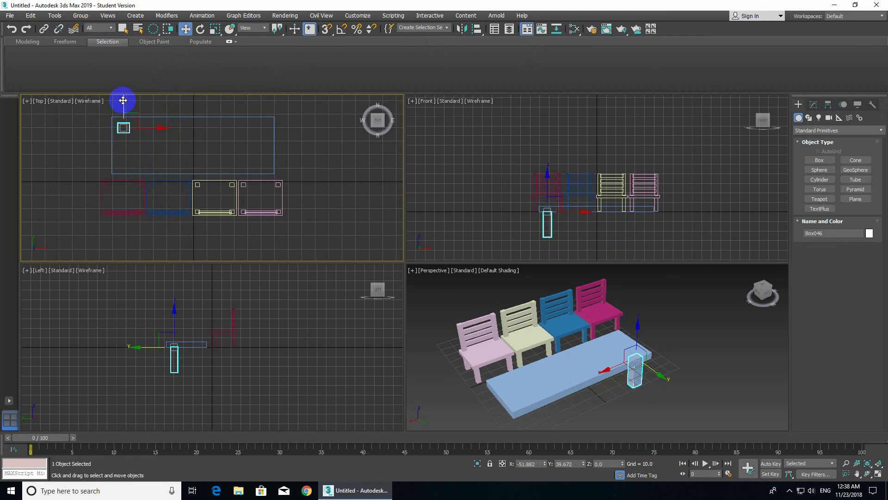
{"action": "scroll", "coordinate": [172, 111], "scroll_direction": "down", "scroll_amount": 2}
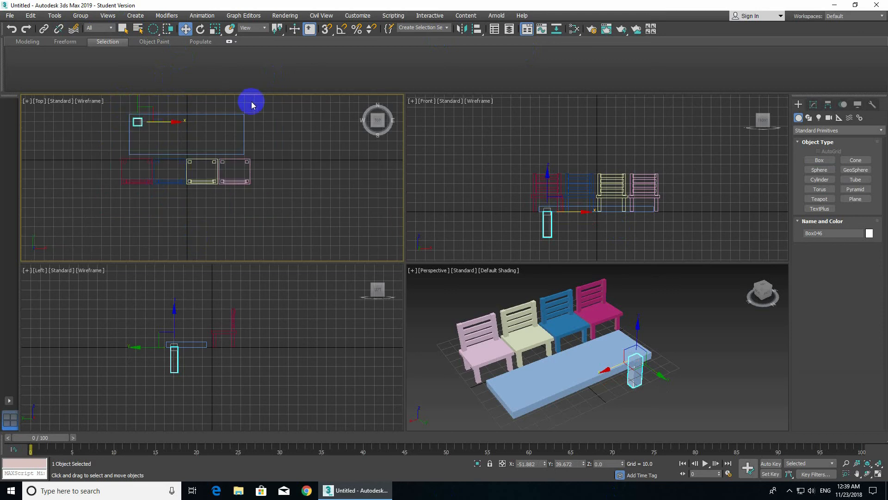
{"action": "middle_click_drag", "start_coordinate": [259, 109], "coordinate": [266, 162]}
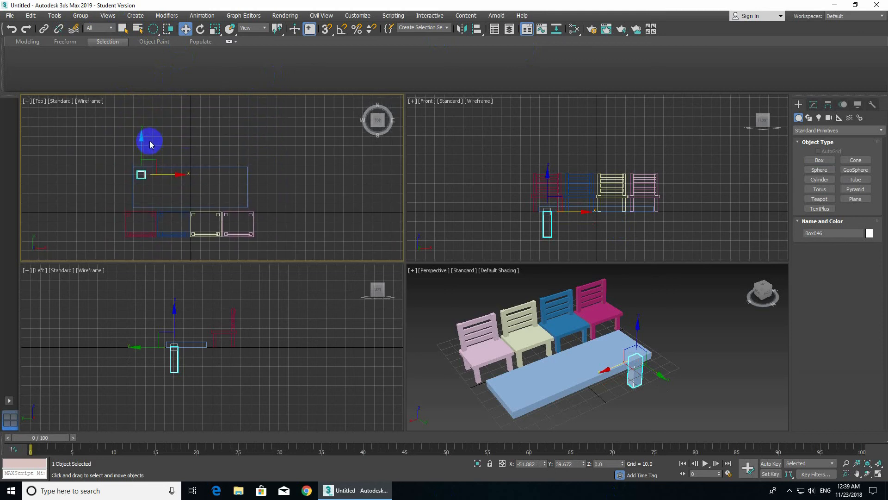
{"action": "middle_click_drag", "start_coordinate": [149, 140], "coordinate": [223, 126]}
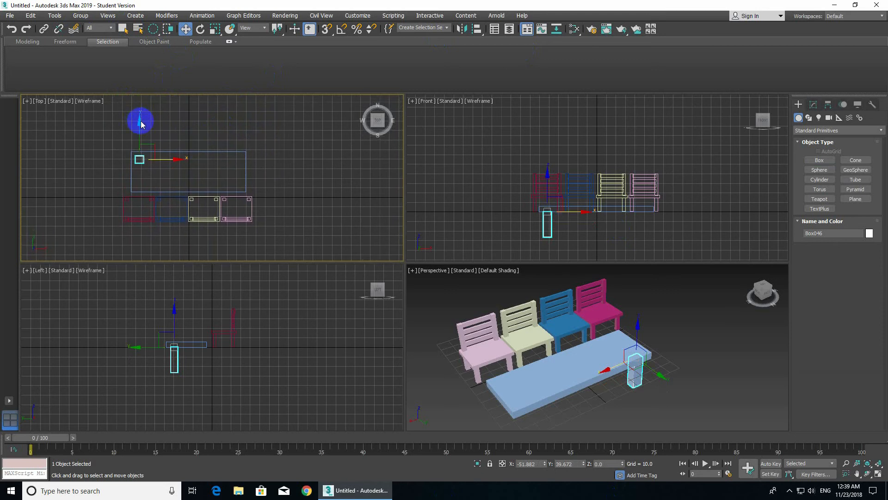
{"action": "left_click_drag", "start_coordinate": [140, 119], "coordinate": [145, 143], "text": "shift"}
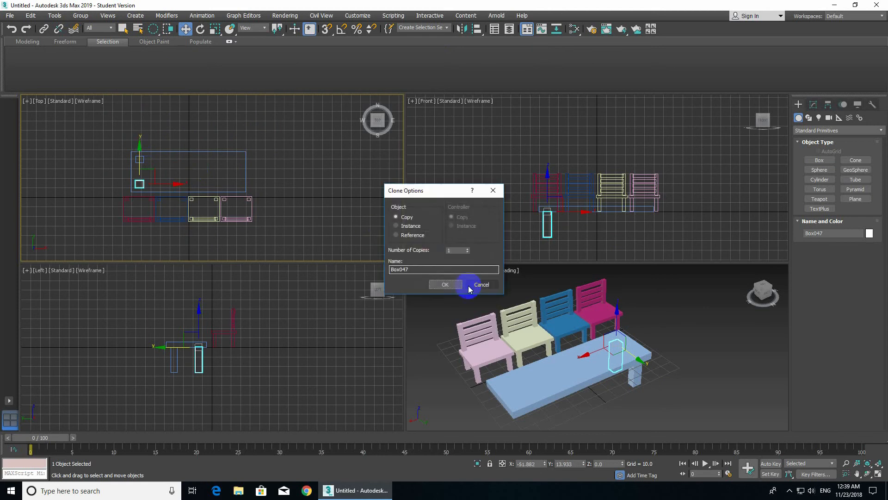
{"action": "left_click", "coordinate": [452, 288]}
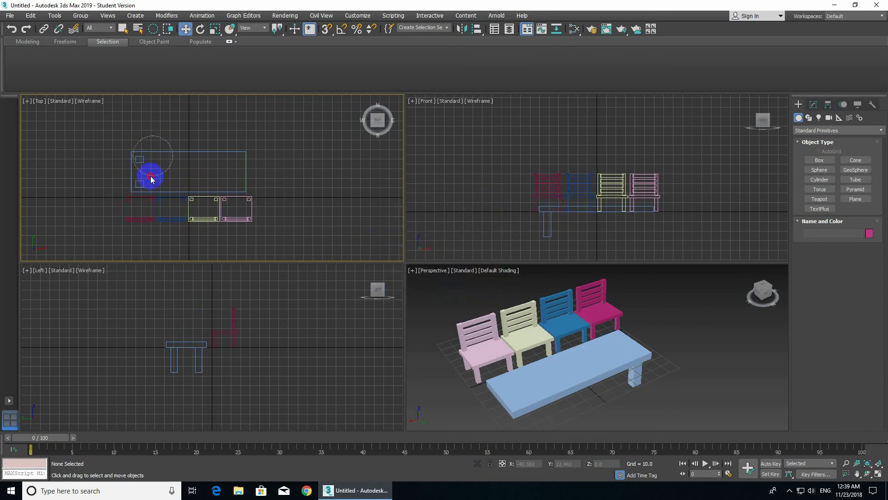
Step: Select both legs, clone them along the X axis as copies to the opposite end of the tabletop, and deselect them
{"action": "left_click", "coordinate": [149, 175]}
{"action": "left_click", "coordinate": [142, 181]}
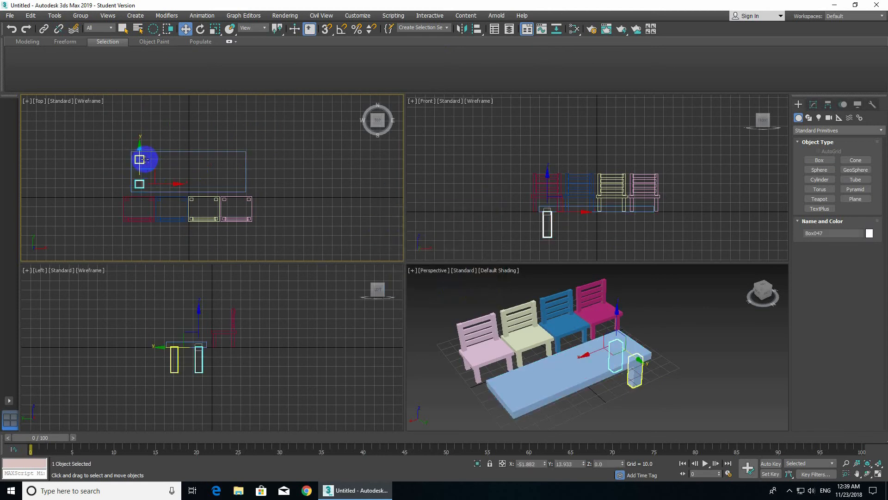
{"action": "left_click", "coordinate": [143, 159], "text": "ctrl"}
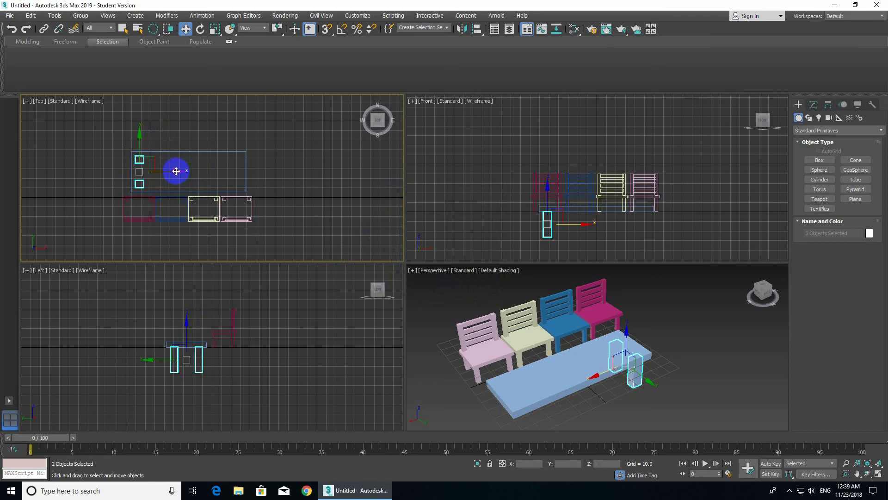
{"action": "left_click_drag", "start_coordinate": [177, 172], "coordinate": [274, 171]}
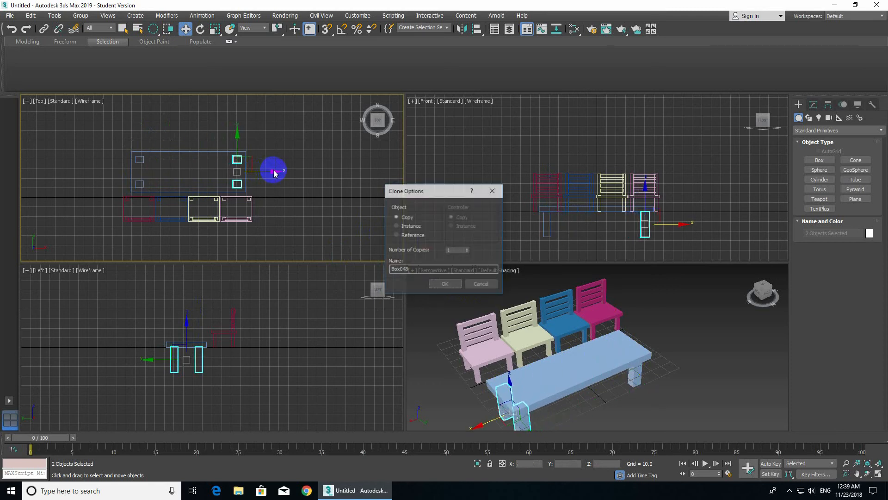
{"action": "left_click", "coordinate": [446, 284]}
{"action": "left_click", "coordinate": [283, 191]}
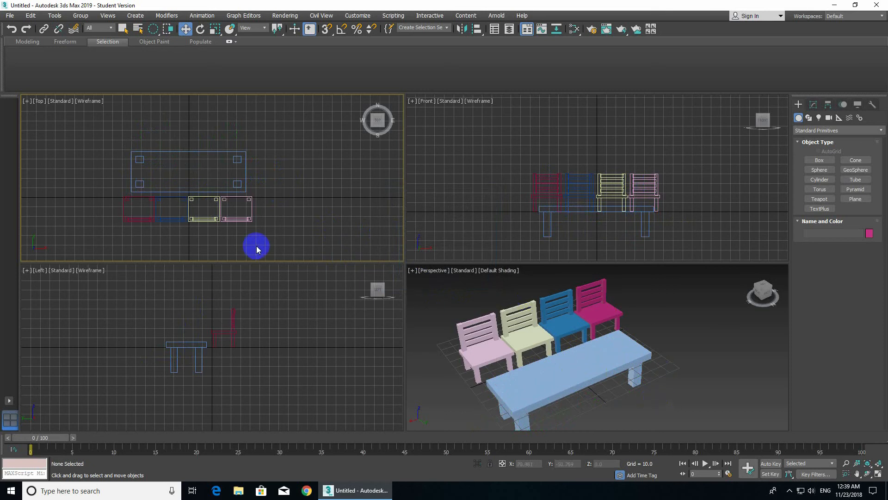
Step: Examine the table beside the chairs in the Perspective view and check its top and legs as separate objects
{"action": "left_click", "coordinate": [568, 406]}
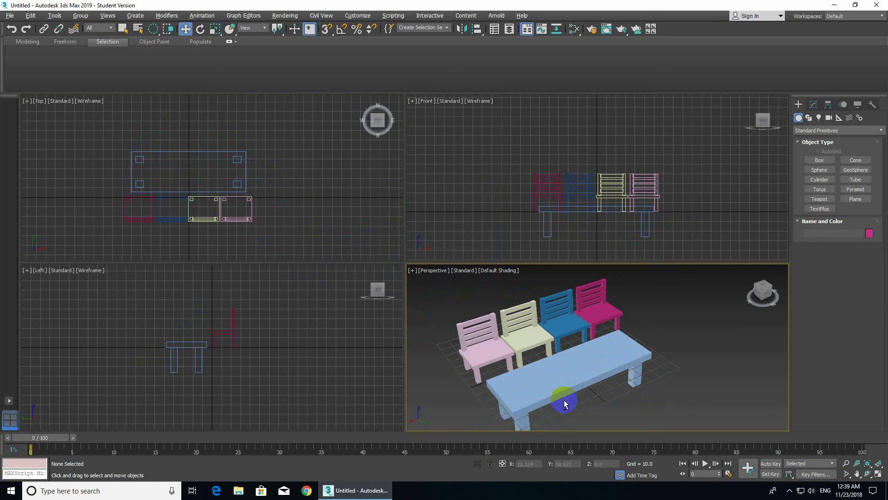
{"action": "key", "text": "alt+w"}
{"action": "middle_click_drag", "start_coordinate": [457, 387], "coordinate": [391, 318], "text": "alt"}
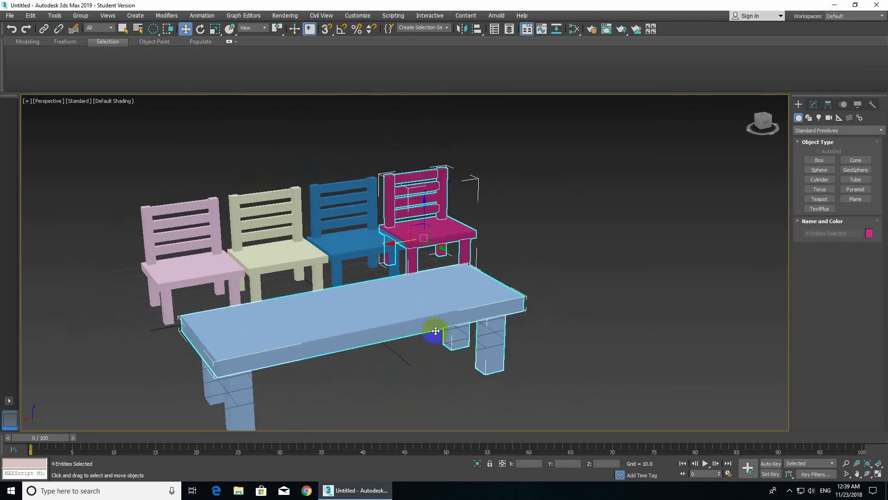
{"action": "key", "text": "alt+w"}
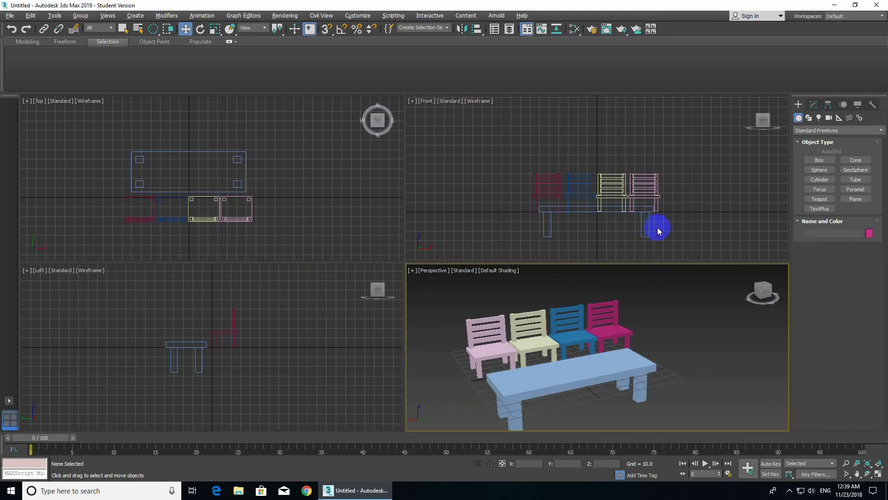
{"action": "left_click_drag", "start_coordinate": [657, 228], "coordinate": [623, 245]}
{"action": "left_click", "coordinate": [673, 241]}
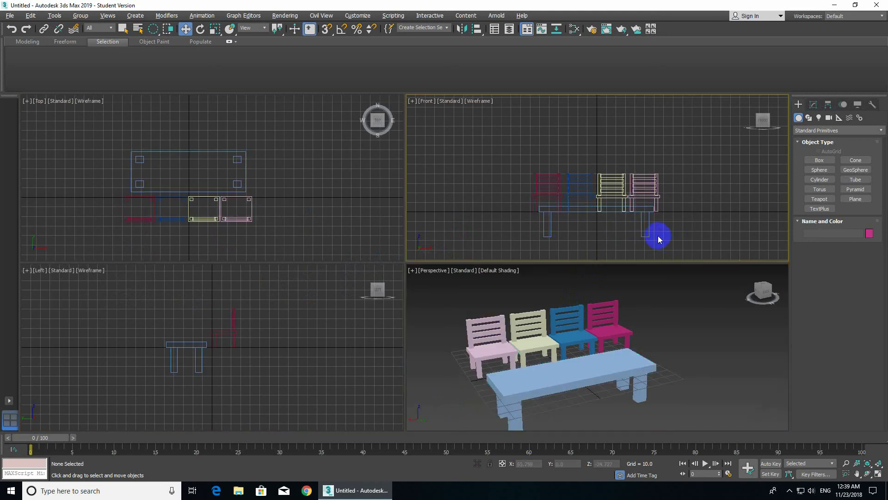
{"action": "left_click", "coordinate": [658, 237]}
{"action": "left_click", "coordinate": [673, 239]}
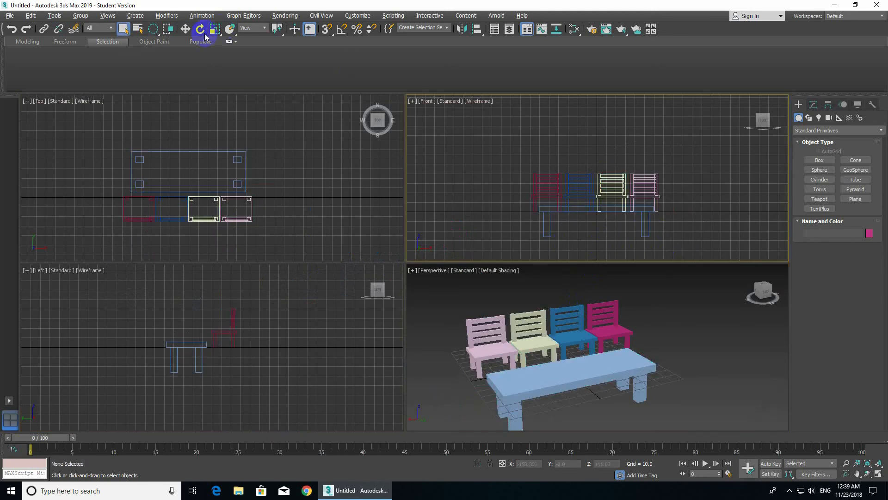
{"action": "key", "text": "w"}
{"action": "left_click", "coordinate": [549, 227]}
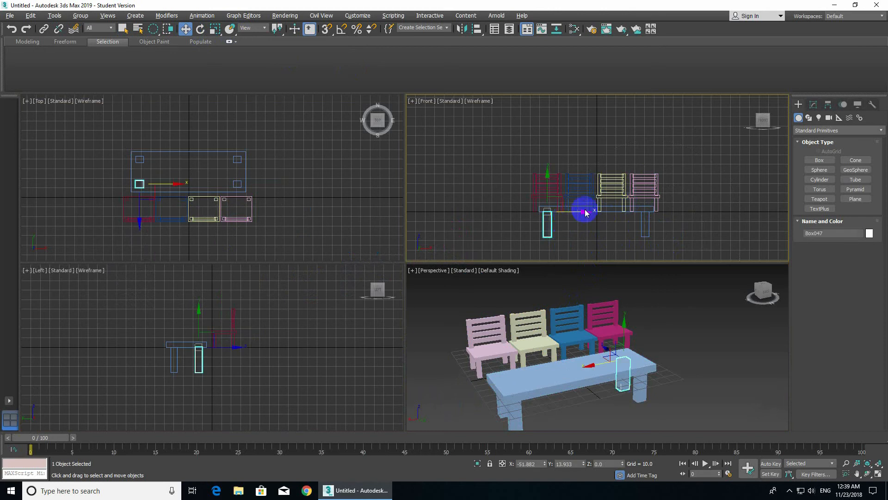
{"action": "left_click", "coordinate": [624, 369]}
{"action": "left_click", "coordinate": [640, 376]}
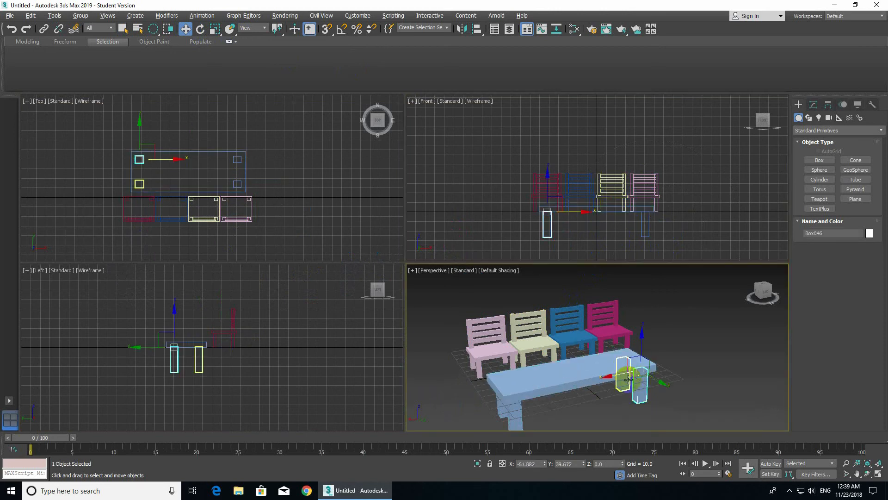
{"action": "left_click", "coordinate": [628, 379]}
{"action": "left_click", "coordinate": [570, 368]}
{"action": "left_click", "coordinate": [678, 397]}
{"action": "left_click", "coordinate": [518, 385]}
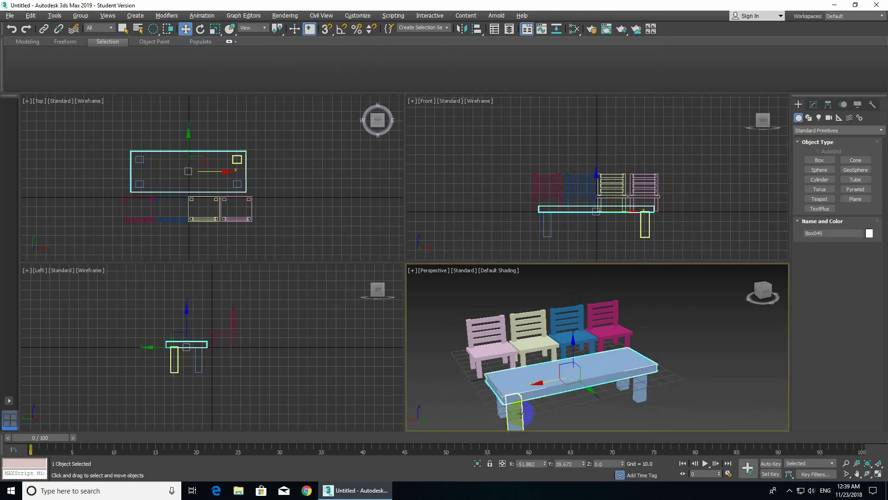
{"action": "left_click", "coordinate": [521, 413]}
{"action": "left_click", "coordinate": [482, 414]}
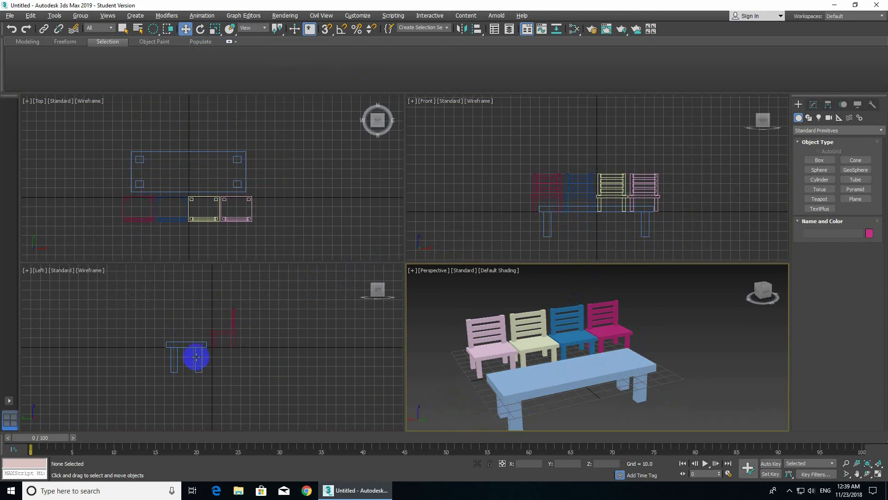
Step: Group the tabletop and its four legs under the name Group001 and deselect the group
{"action": "left_click_drag", "start_coordinate": [154, 328], "coordinate": [207, 389]}
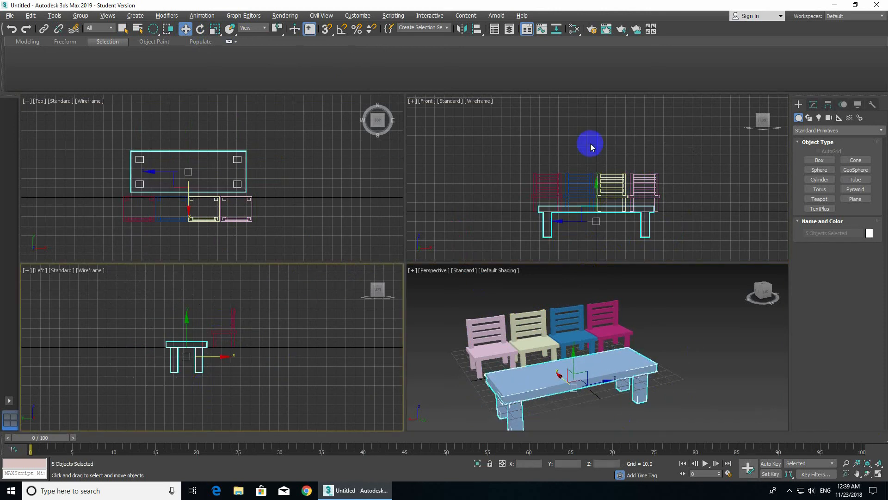
{"action": "left_click", "coordinate": [80, 15]}
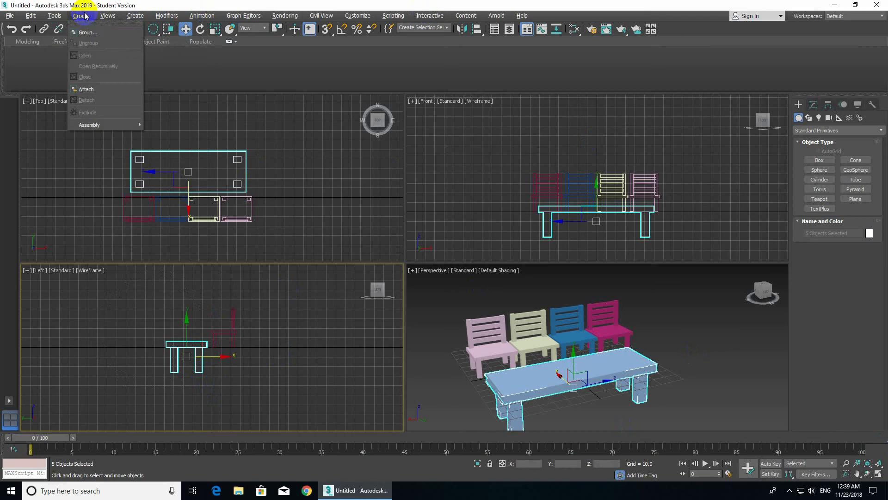
{"action": "left_click", "coordinate": [88, 33]}
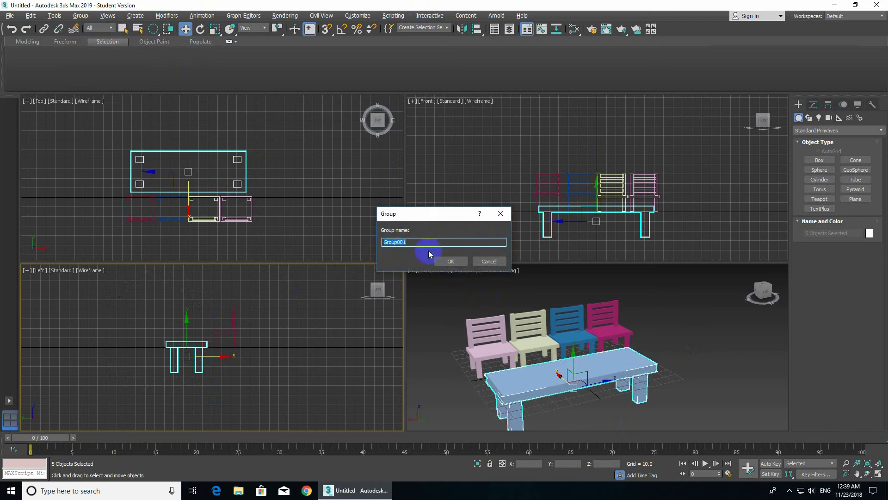
{"action": "left_click", "coordinate": [450, 262]}
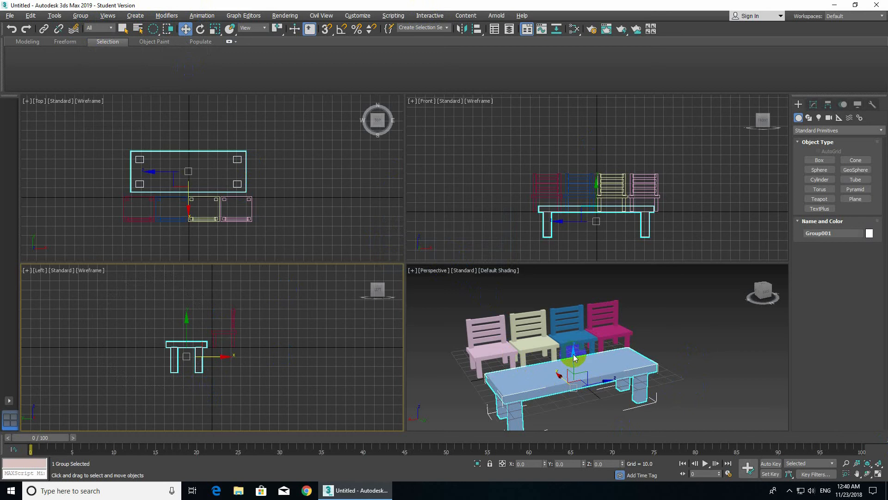
{"action": "left_click", "coordinate": [574, 358]}
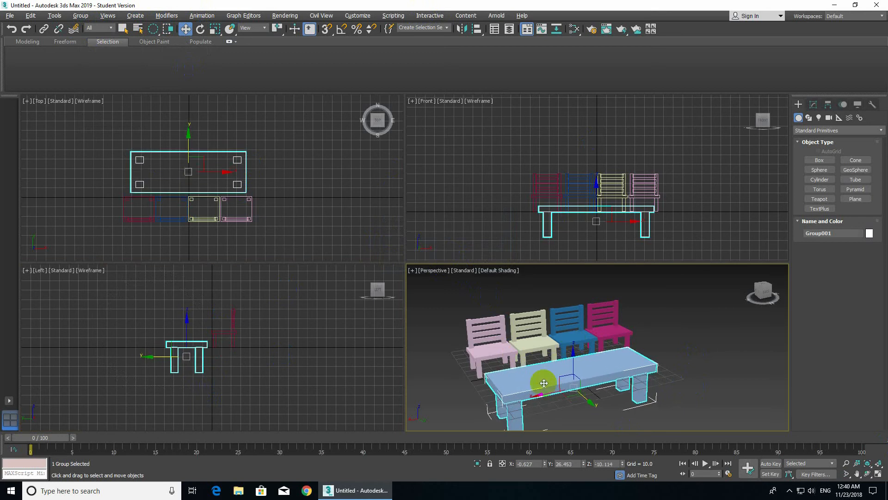
{"action": "left_click", "coordinate": [670, 363]}
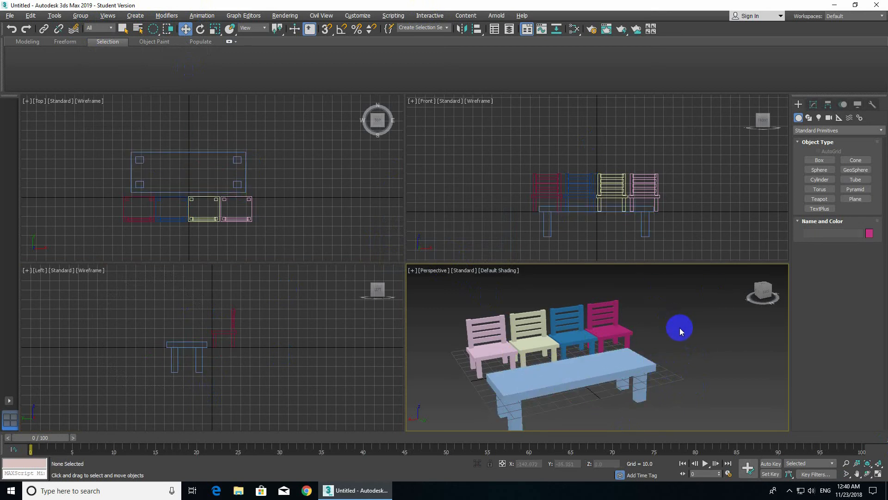
Step: Raise the table group along the Z axis to about 18 so its legs stand level with the chair legs
{"action": "left_click", "coordinate": [543, 365]}
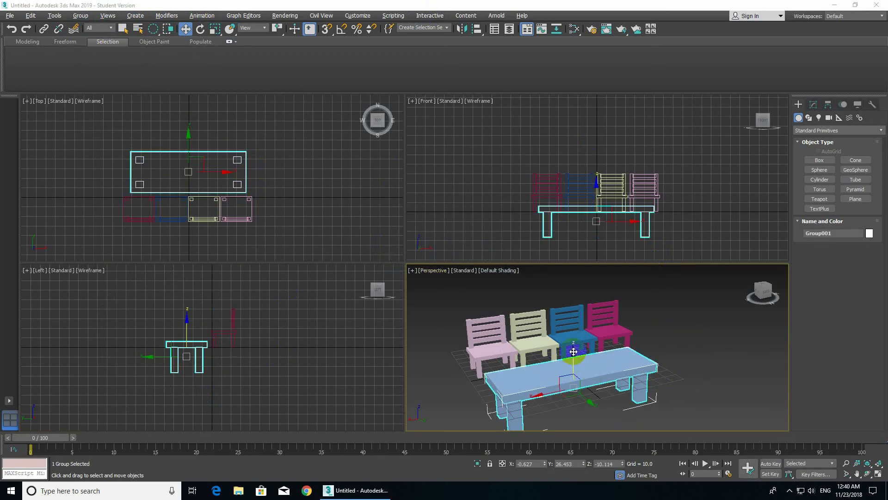
{"action": "left_click_drag", "start_coordinate": [573, 351], "coordinate": [585, 315]}
{"action": "left_click", "coordinate": [699, 357]}
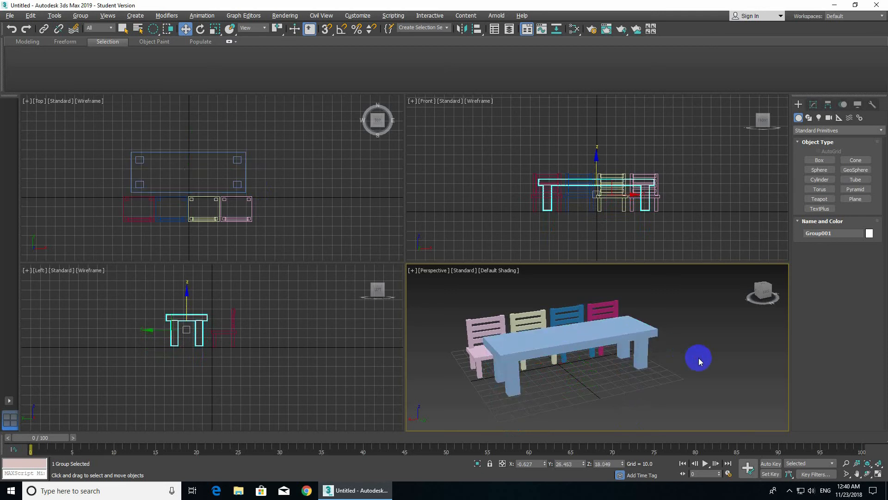
Step: Shift the table group slightly along the X axis to line it up with the chair row, and deselect it
{"action": "mouse_move", "coordinate": [615, 396]}
{"action": "middle_mouse_down", "text": "alt"}
{"action": "mouse_move", "coordinate": [670, 397]}
{"action": "mouse_move", "coordinate": [605, 391]}
{"action": "middle_mouse_up", "text": "alt"}
{"action": "left_click", "coordinate": [638, 333]}
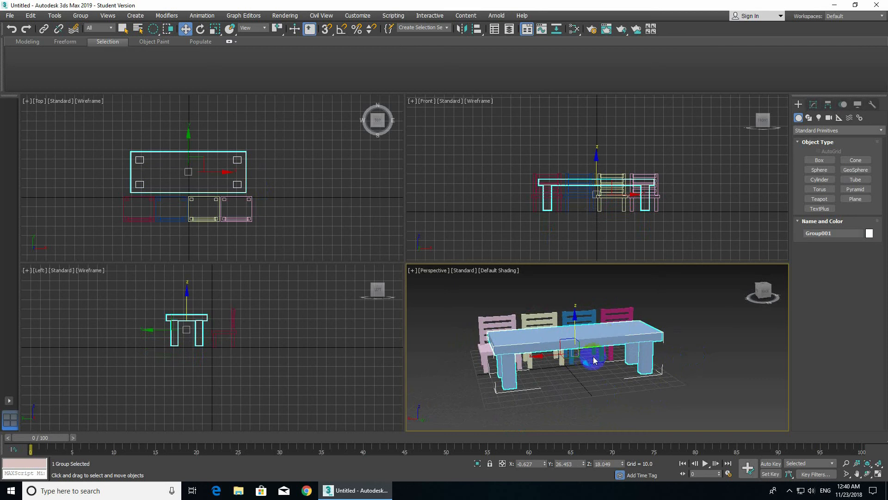
{"action": "left_click_drag", "start_coordinate": [585, 362], "coordinate": [538, 356]}
{"action": "left_click", "coordinate": [648, 390]}
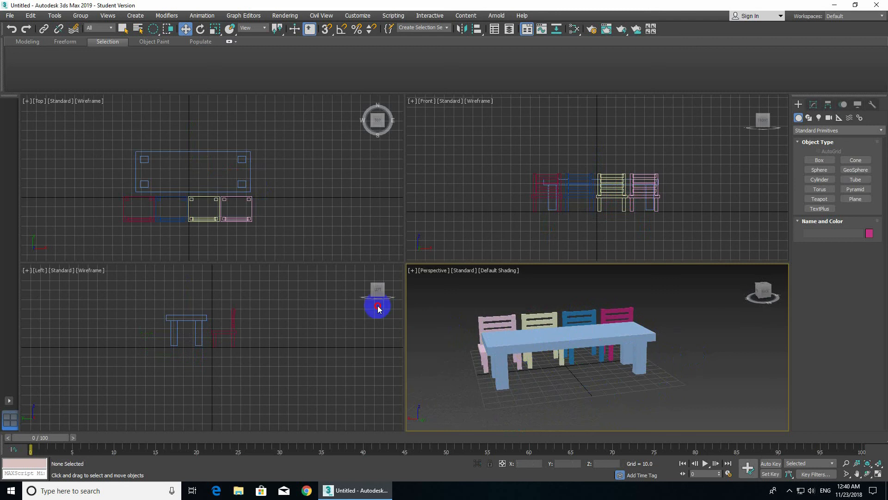
Step: Examine the table and the chairs in the enlarged Perspective view, checking that each one selects as a separate group
{"action": "key", "text": "alt+w"}
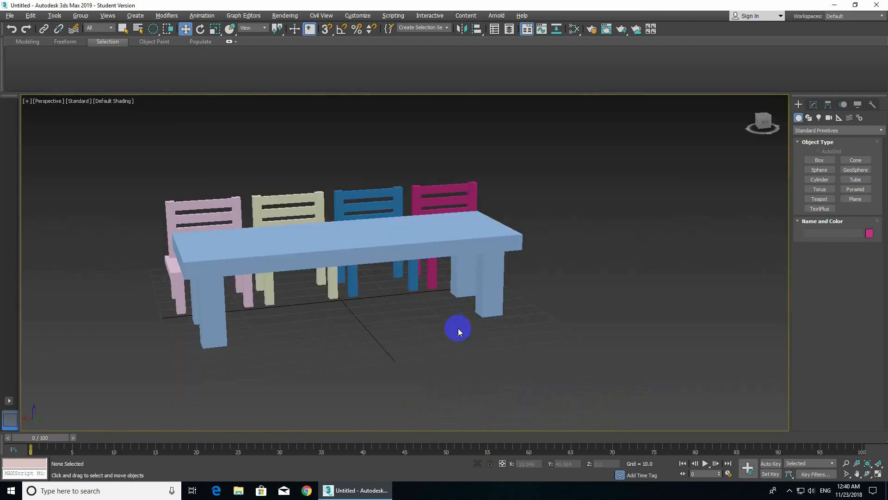
{"action": "middle_click_drag", "start_coordinate": [458, 327], "coordinate": [416, 323], "text": "alt"}
{"action": "left_click", "coordinate": [351, 279]}
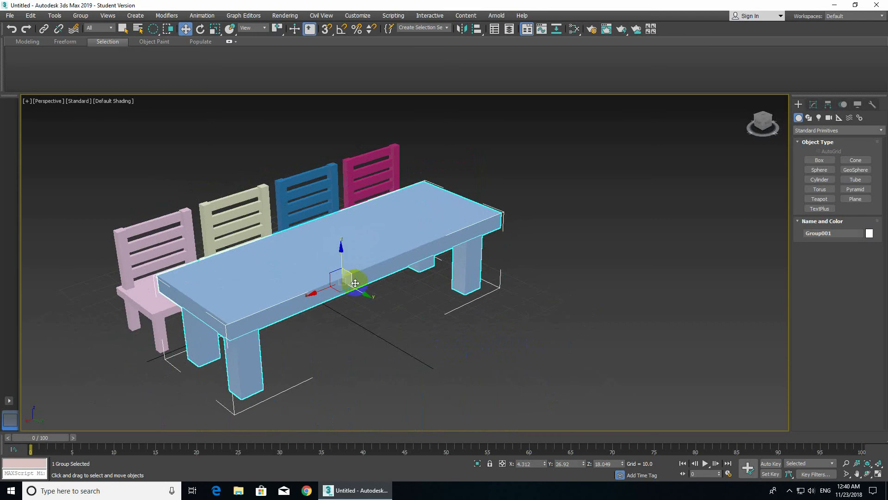
{"action": "left_click", "coordinate": [296, 214]}
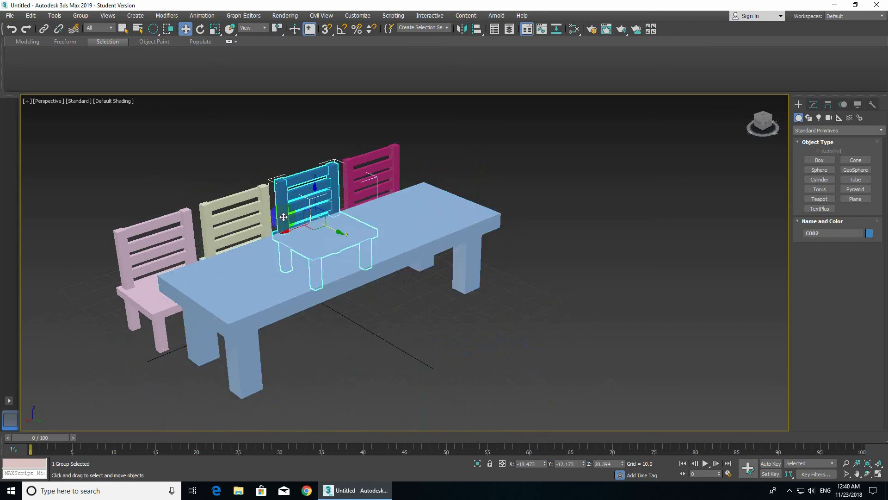
{"action": "left_click", "coordinate": [234, 218]}
{"action": "left_click", "coordinate": [127, 223]}
{"action": "left_click", "coordinate": [157, 225]}
{"action": "left_click", "coordinate": [232, 224]}
{"action": "left_click", "coordinate": [307, 185]}
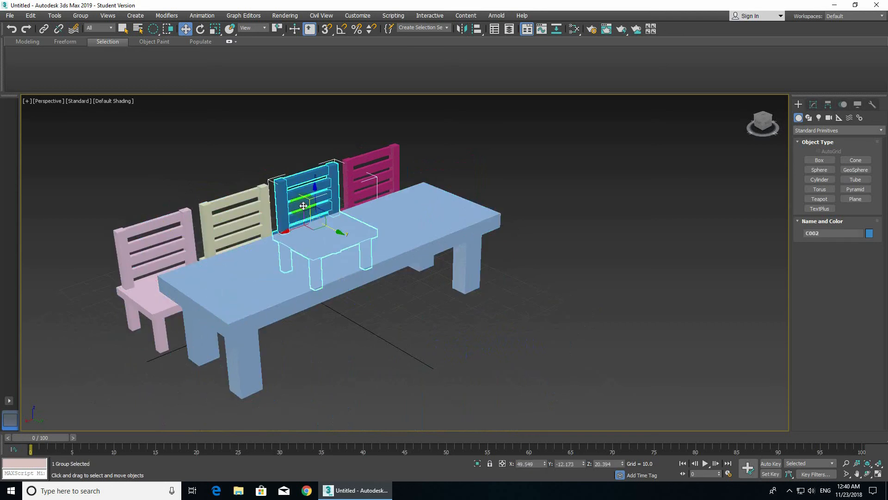
{"action": "left_click", "coordinate": [507, 140]}
{"action": "left_click", "coordinate": [360, 149]}
{"action": "left_click", "coordinate": [507, 151]}
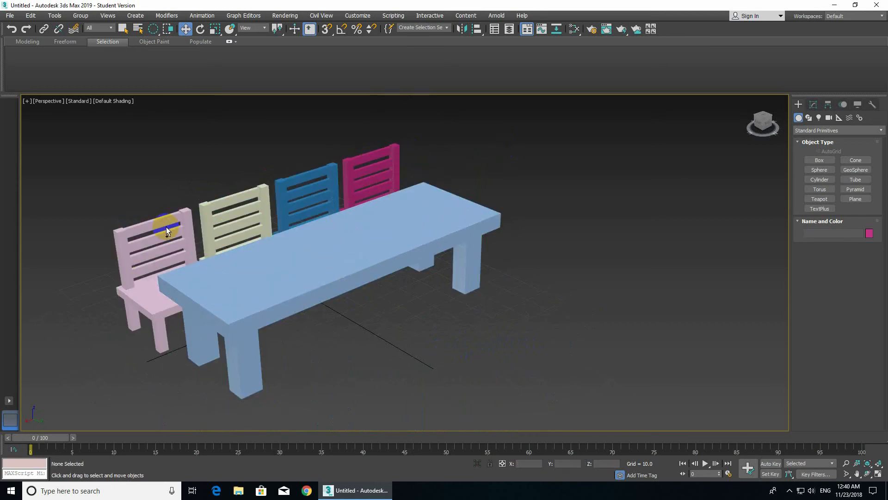
Step: Clone all four chairs together as one set of copies on the opposite side of the table, and deselect them
{"action": "left_click", "coordinate": [192, 229]}
{"action": "left_click", "coordinate": [233, 218], "text": "ctrl"}
{"action": "left_click", "coordinate": [324, 200], "text": "ctrl"}
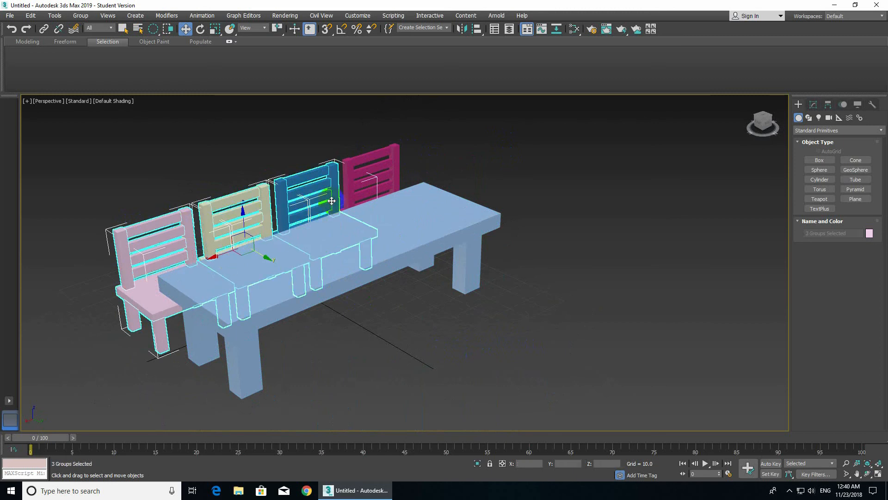
{"action": "left_click", "coordinate": [382, 187], "text": "ctrl"}
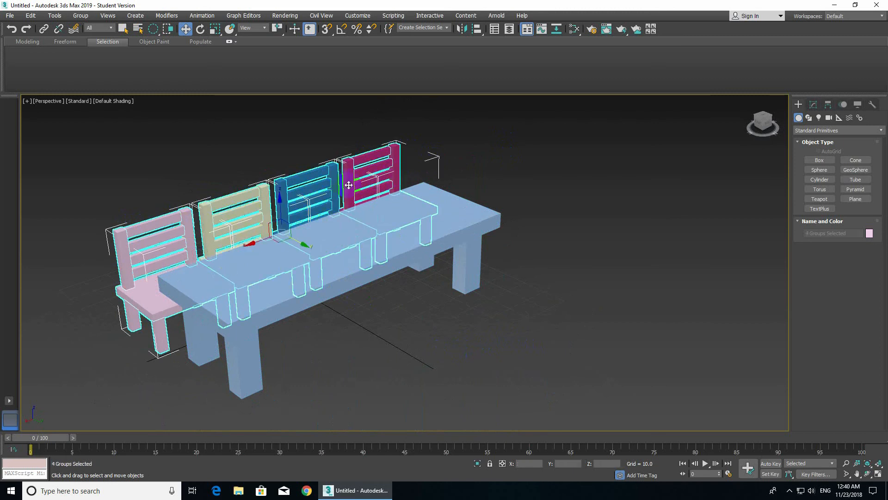
{"action": "left_click_drag", "start_coordinate": [348, 184], "coordinate": [513, 313], "text": "shift"}
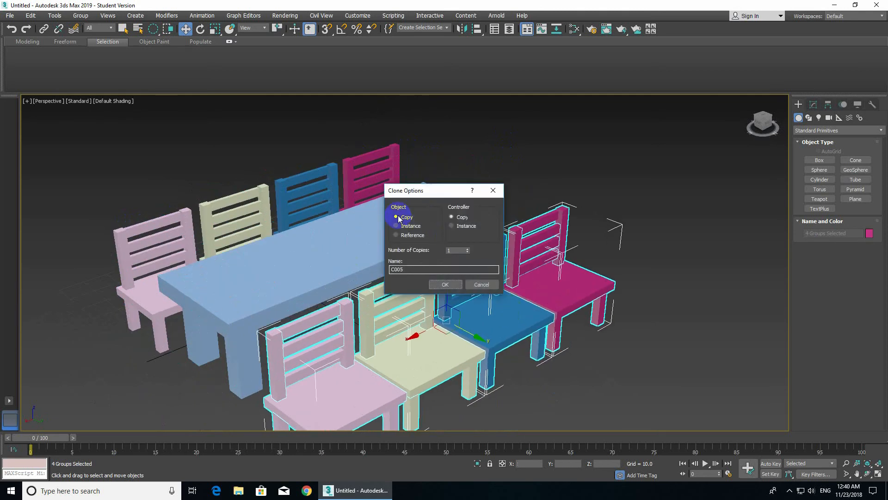
{"action": "left_click", "coordinate": [446, 284]}
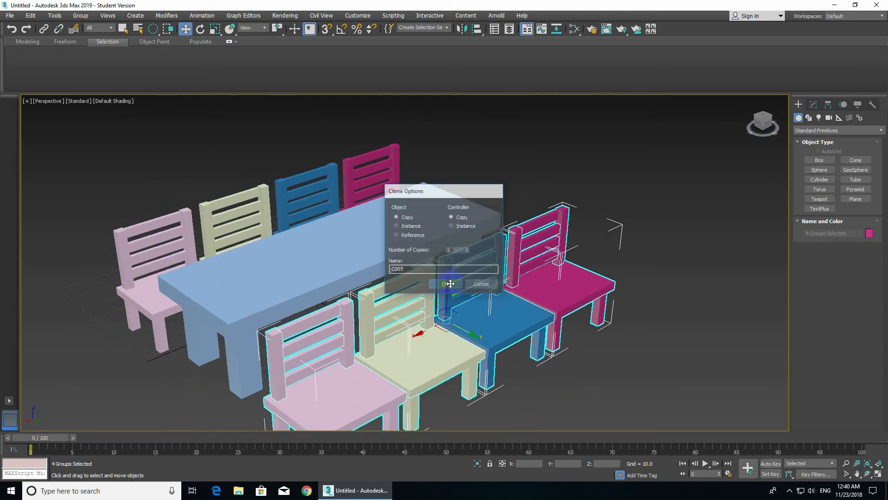
{"action": "left_click", "coordinate": [637, 337]}
Step: Rotate the four copied chairs together roughly half a turn about the Z axis so they face the table, and deselect them
{"action": "mouse_move", "coordinate": [563, 368]}
{"action": "middle_mouse_down", "text": "alt"}
{"action": "mouse_move", "coordinate": [673, 357]}
{"action": "mouse_move", "coordinate": [513, 357]}
{"action": "mouse_move", "coordinate": [648, 362]}
{"action": "mouse_move", "coordinate": [581, 361]}
{"action": "mouse_move", "coordinate": [639, 356]}
{"action": "mouse_move", "coordinate": [541, 365]}
{"action": "mouse_move", "coordinate": [635, 363]}
{"action": "mouse_move", "coordinate": [551, 359]}
{"action": "middle_mouse_up", "text": "alt"}
{"action": "left_click", "coordinate": [406, 341]}
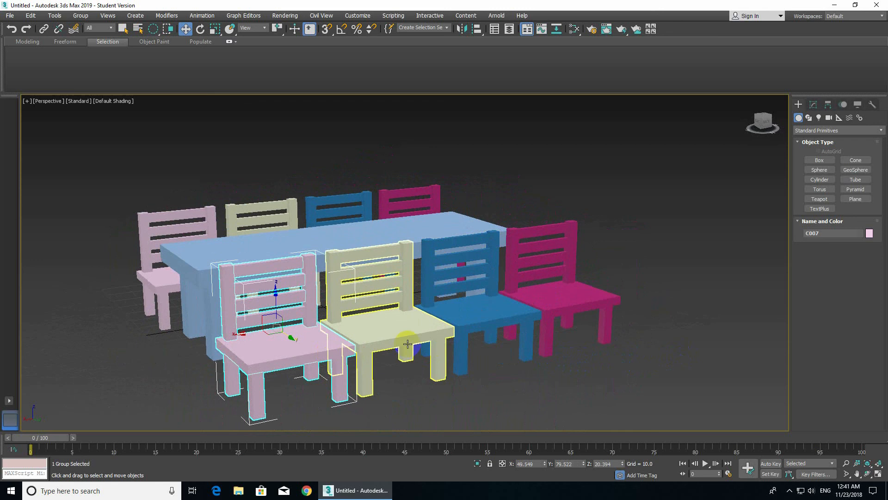
{"action": "left_click", "coordinate": [297, 357], "text": "ctrl"}
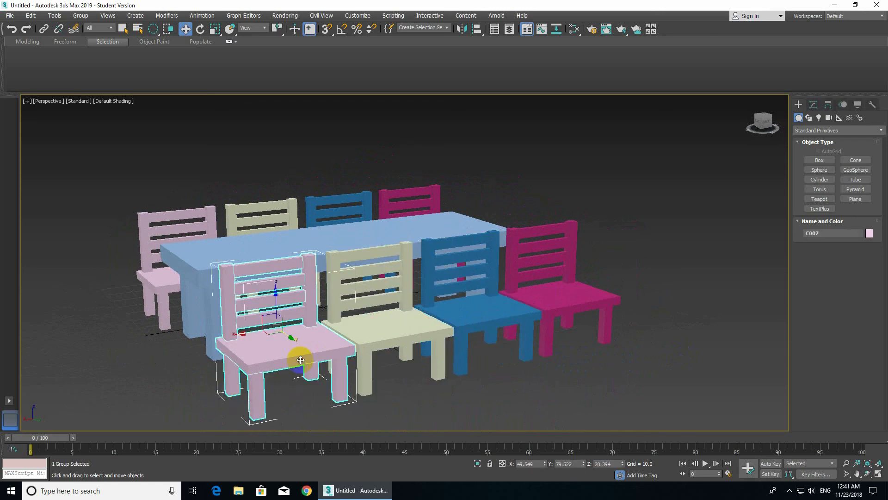
{"action": "left_click", "coordinate": [490, 317], "text": "ctrl"}
{"action": "left_click", "coordinate": [598, 301], "text": "ctrl"}
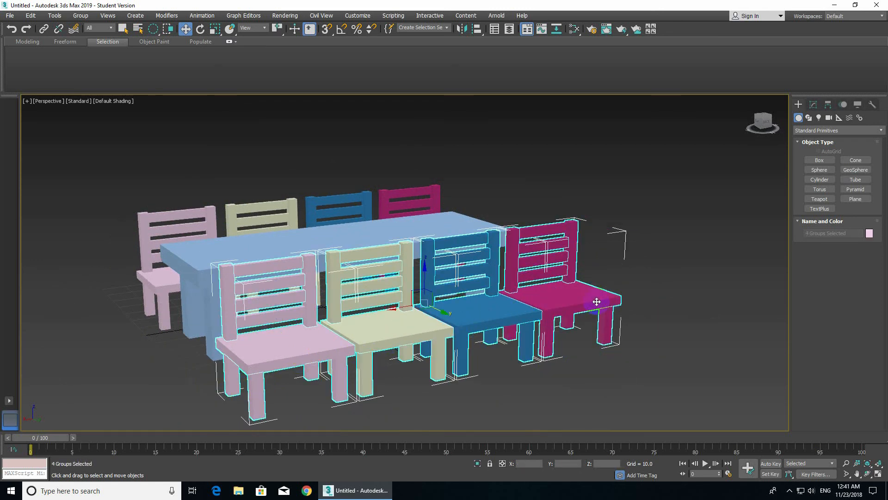
{"action": "key", "text": "e"}
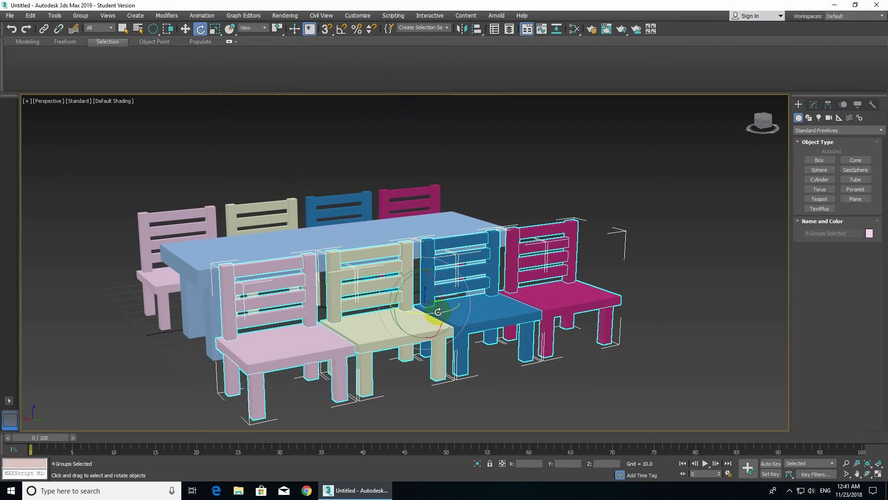
{"action": "left_click_drag", "start_coordinate": [441, 312], "coordinate": [266, 301]}
{"action": "key", "text": "alt+w"}
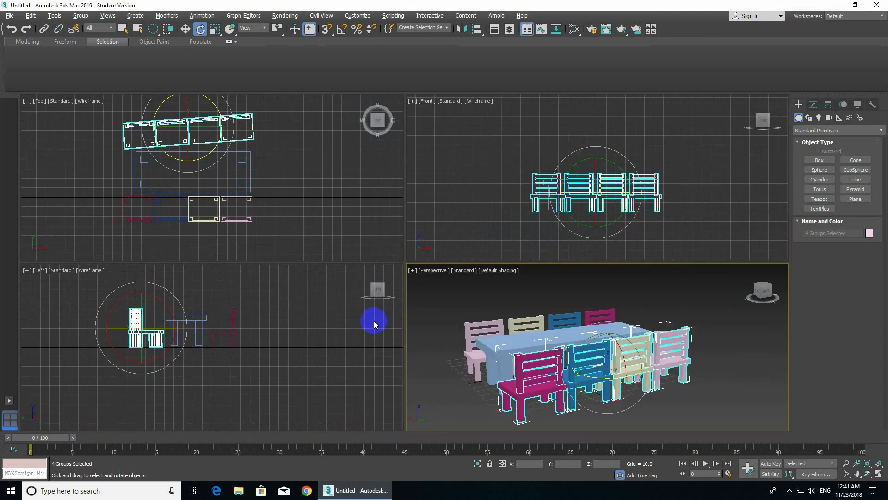
{"action": "key", "text": "alt+w"}
{"action": "left_click", "coordinate": [184, 376]}
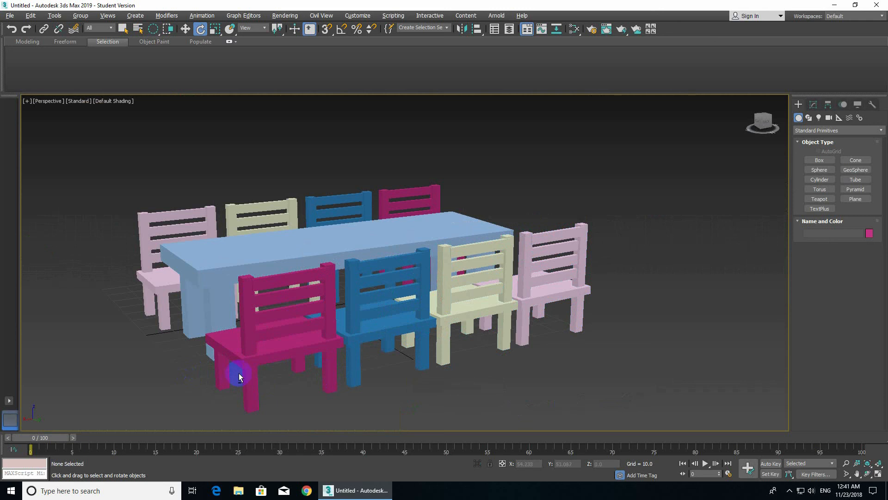
Step: Change the object color of the table group to pale cream and deselect the table
{"action": "middle_click_drag", "start_coordinate": [238, 373], "coordinate": [296, 323], "text": "alt"}
{"action": "scroll", "coordinate": [278, 376], "scroll_direction": "down", "scroll_amount": 3}
{"action": "left_click", "coordinate": [298, 319]}
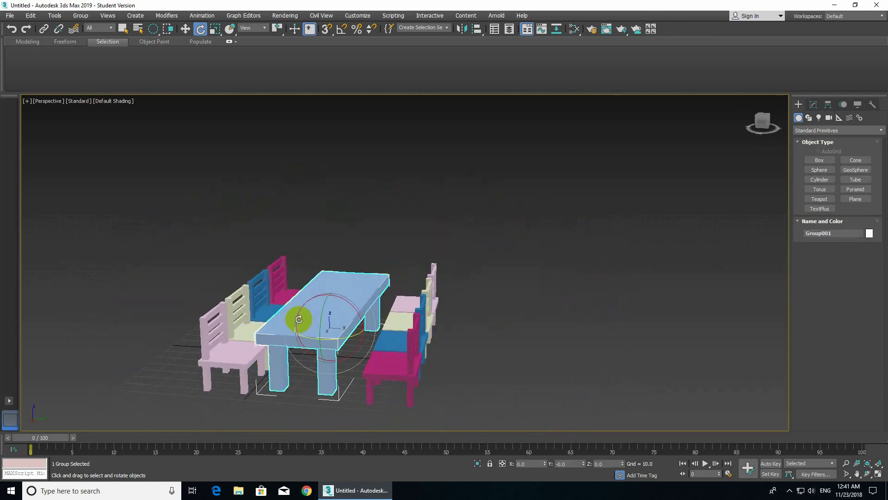
{"action": "key", "text": "w"}
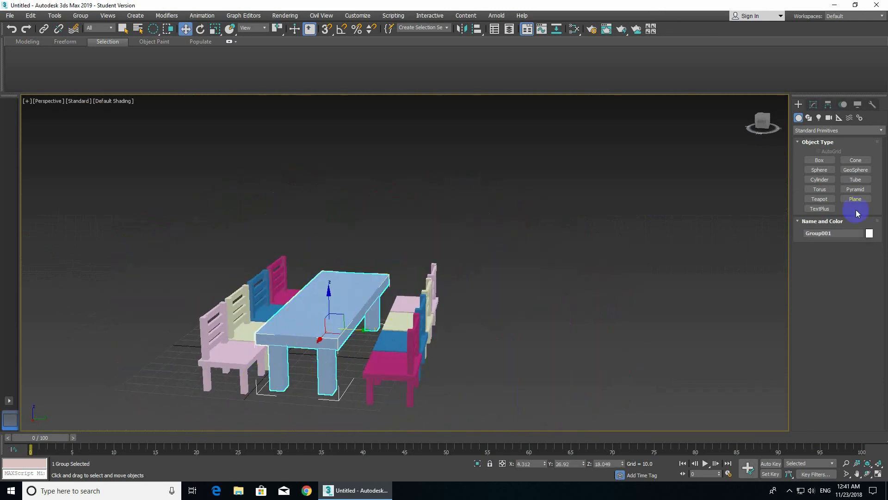
{"action": "left_click", "coordinate": [870, 233]}
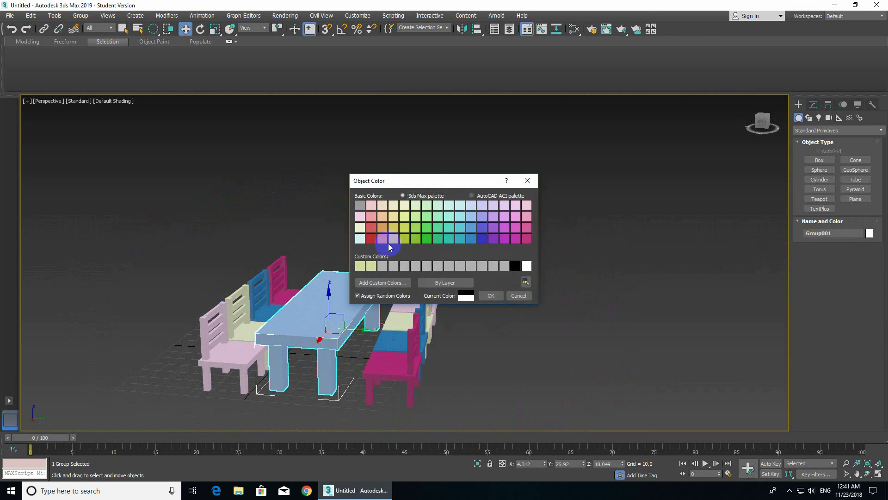
{"action": "left_click", "coordinate": [491, 296]}
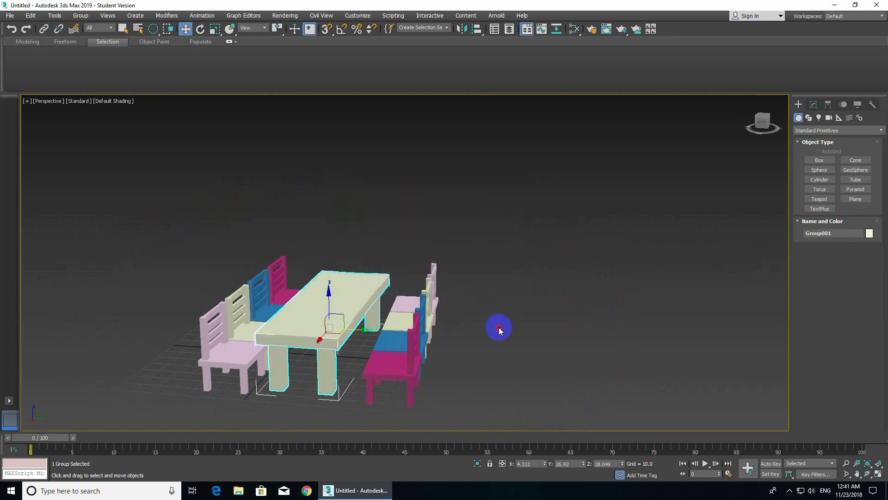
{"action": "left_click", "coordinate": [498, 327]}
Step: Rotate the four copied chairs about -3.3 degrees around the Z axis to straighten their row along the table, and deselect them
{"action": "middle_click_drag", "start_coordinate": [498, 327], "coordinate": [370, 352], "text": "alt"}
{"action": "left_click", "coordinate": [331, 356]}
{"action": "left_click", "coordinate": [471, 325]}
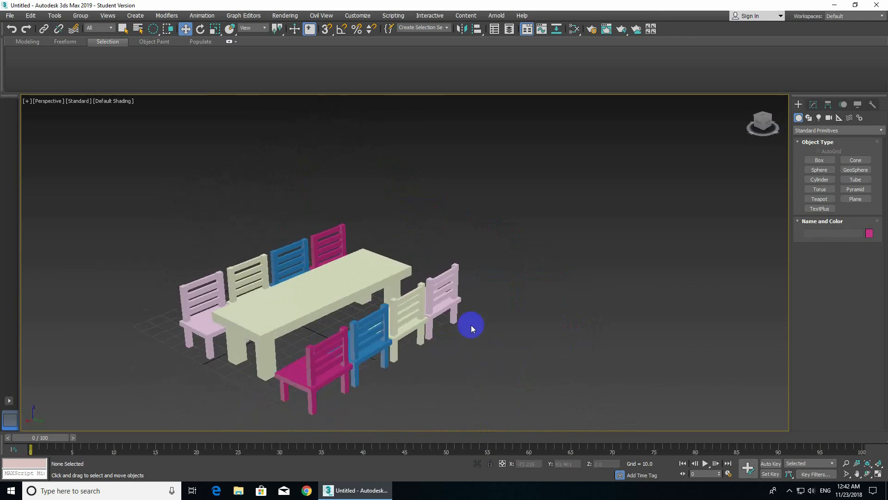
{"action": "left_click", "coordinate": [330, 358]}
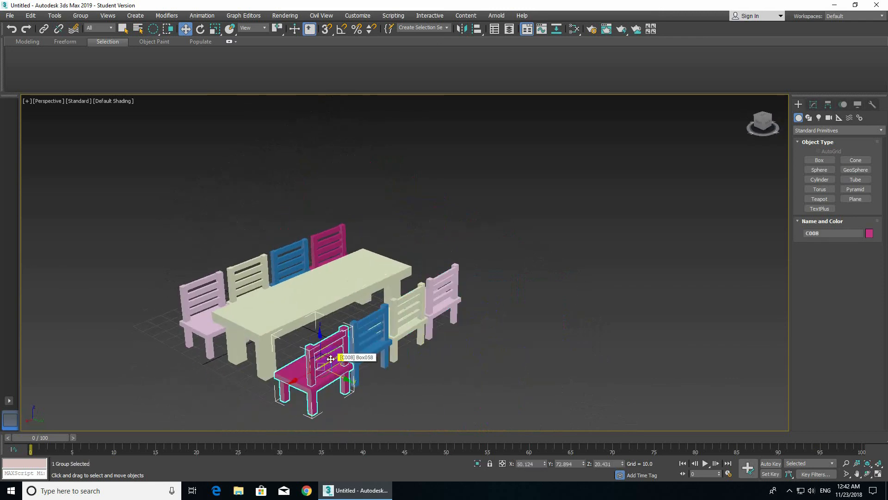
{"action": "left_click", "coordinate": [370, 333], "text": "ctrl"}
{"action": "left_click", "coordinate": [407, 317], "text": "ctrl"}
{"action": "left_click", "coordinate": [454, 309], "text": "ctrl"}
{"action": "key", "text": "e"}
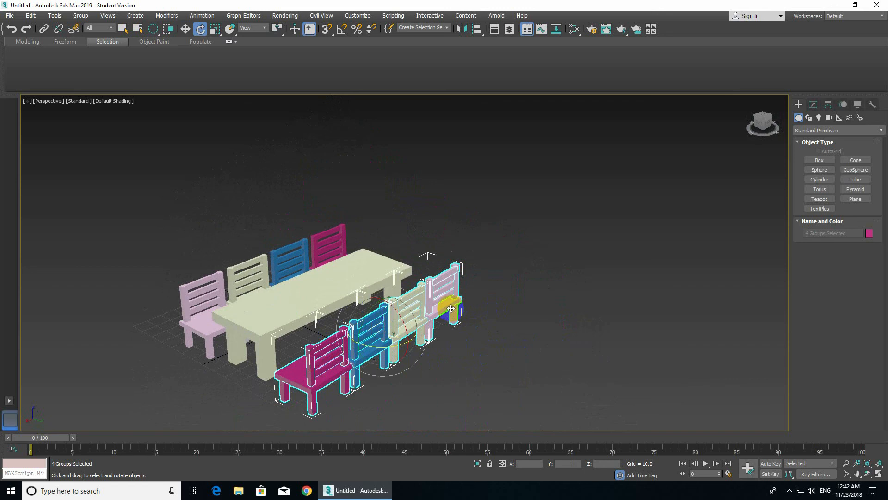
{"action": "left_click_drag", "start_coordinate": [401, 345], "coordinate": [397, 344]}
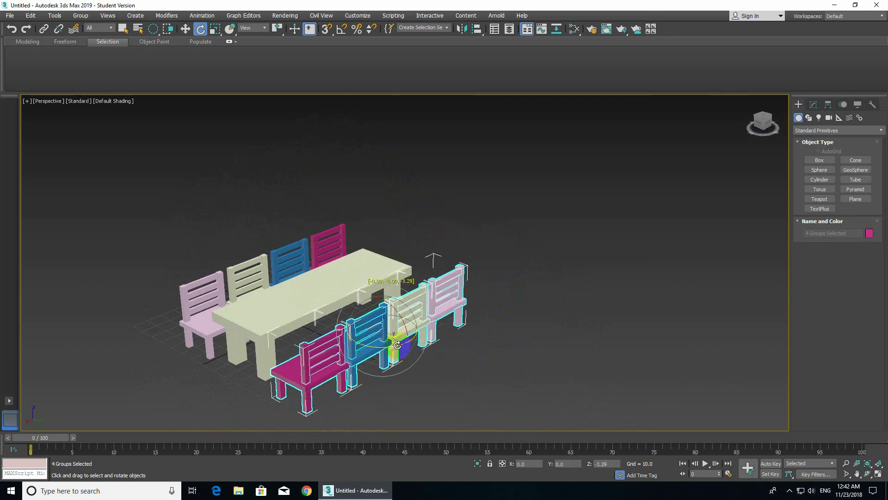
{"action": "left_click", "coordinate": [465, 364]}
Step: Shift the table group slightly along the Y axis to center it between the two chair rows, and check the arrangement
{"action": "middle_click_drag", "start_coordinate": [435, 370], "coordinate": [341, 334], "text": "alt"}
{"action": "scroll", "coordinate": [270, 371], "scroll_direction": "up", "scroll_amount": 4}
{"action": "scroll", "coordinate": [342, 334], "scroll_direction": "down", "scroll_amount": 4}
{"action": "left_click", "coordinate": [346, 324]}
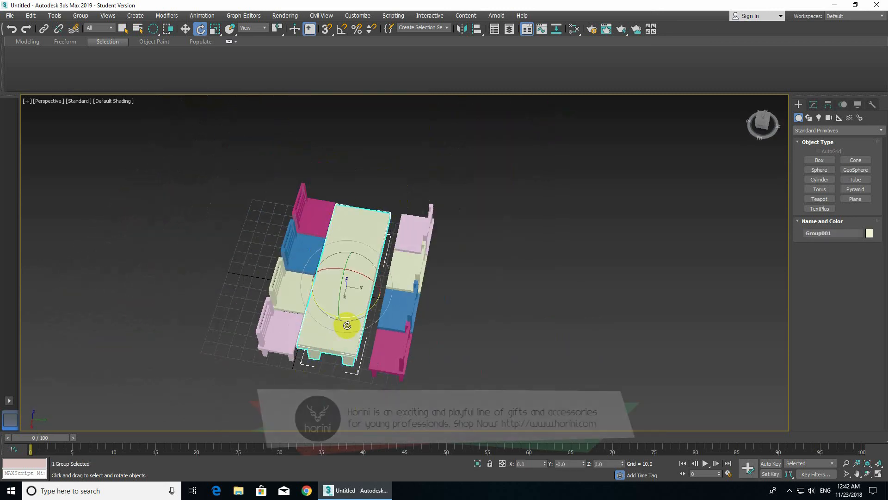
{"action": "key", "text": "w"}
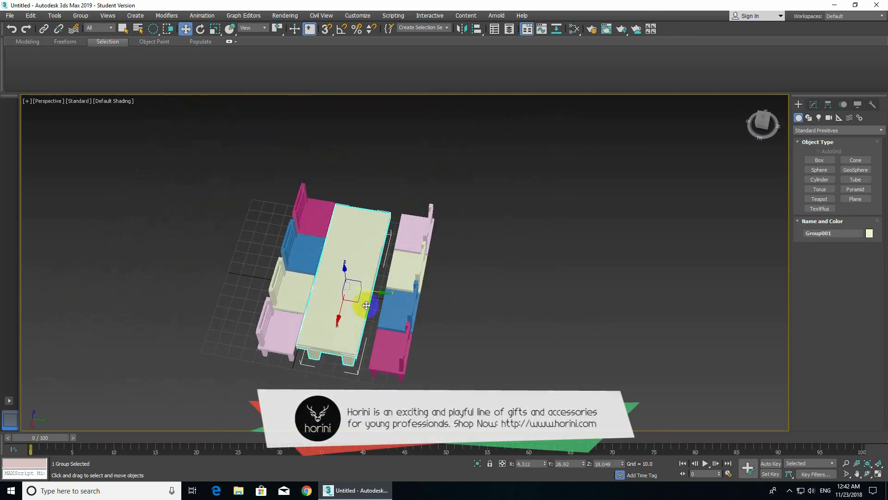
{"action": "left_click_drag", "start_coordinate": [377, 294], "coordinate": [384, 292]}
{"action": "left_click", "coordinate": [513, 313]}
{"action": "middle_click_drag", "start_coordinate": [513, 314], "coordinate": [472, 335], "text": "alt"}
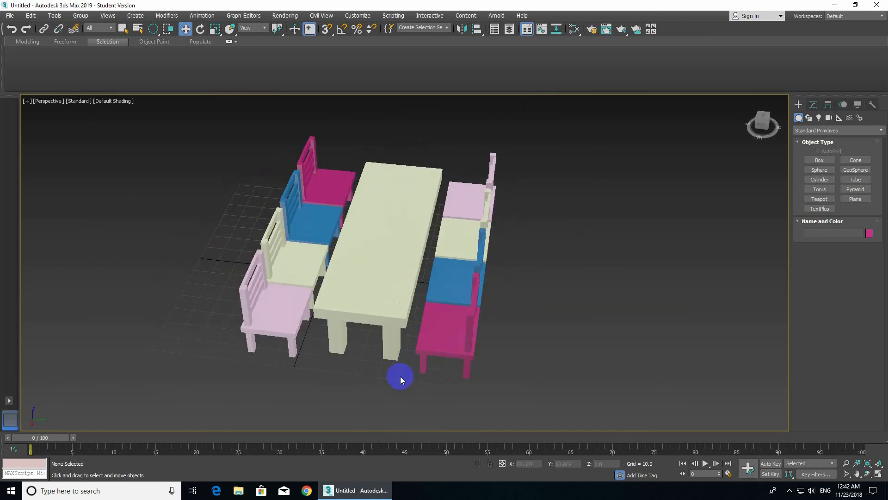
{"action": "middle_click_drag", "start_coordinate": [412, 377], "coordinate": [441, 396], "text": "alt"}
{"action": "middle_click_drag", "start_coordinate": [515, 392], "coordinate": [515, 329], "text": "alt"}
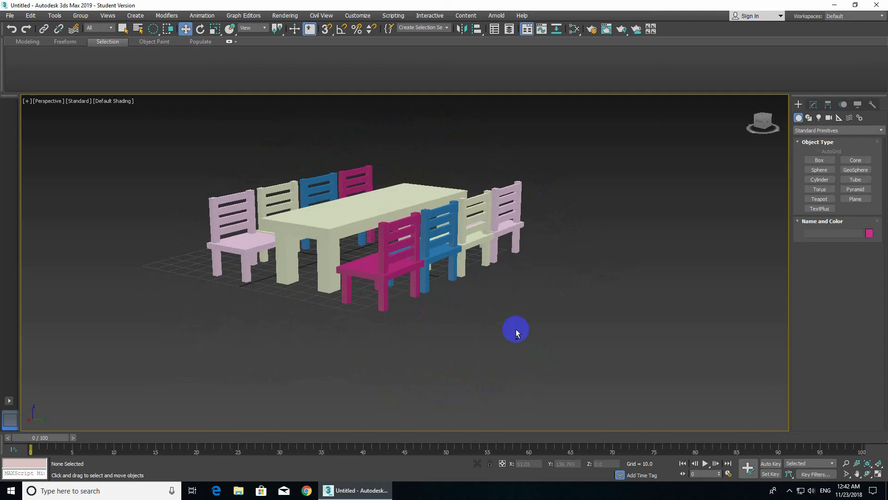